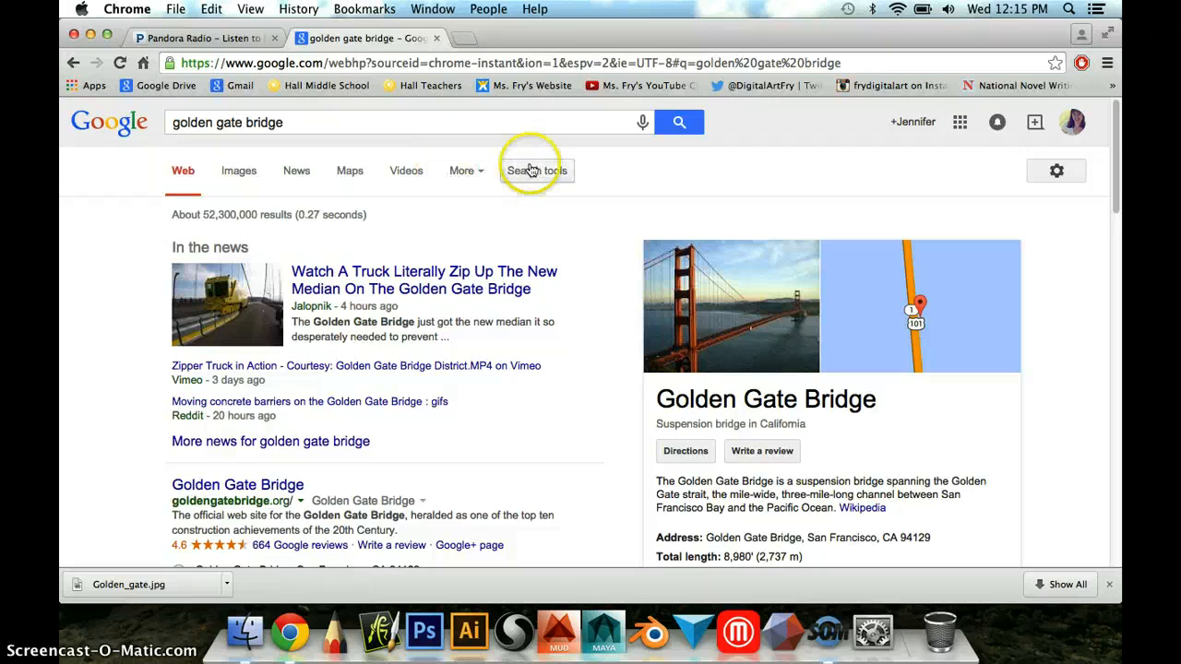
# Show image results for the golden gate bridge search and limit them to sizes larger than 2 MP (1600×1200).
pyautogui.click(415, 170)
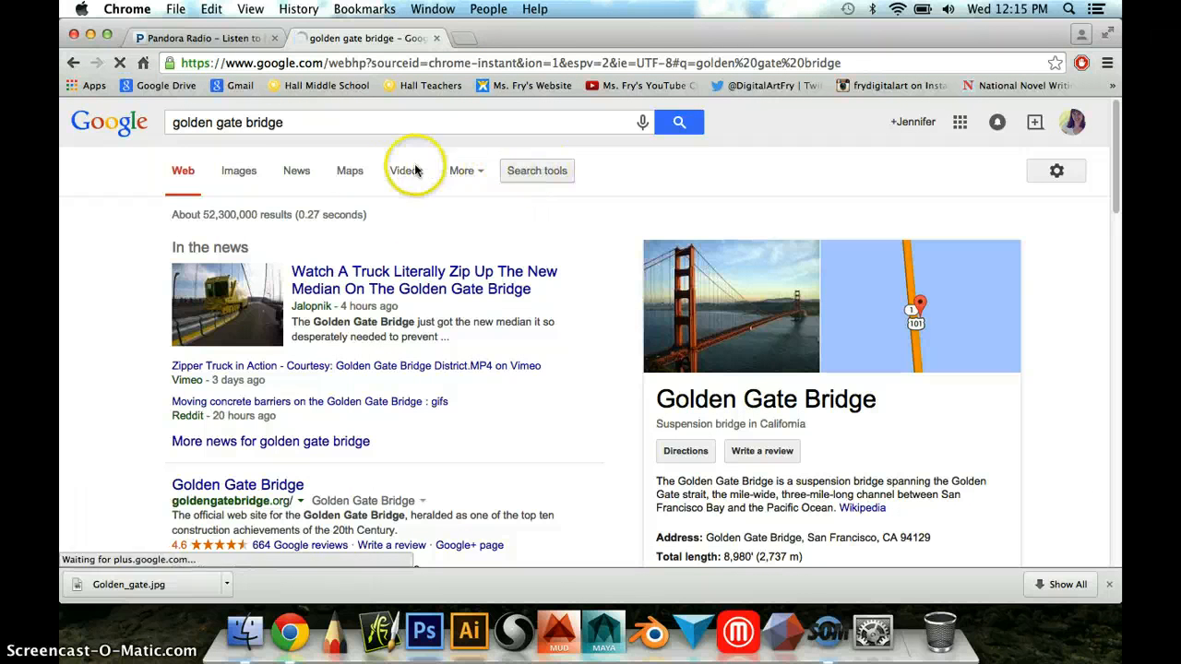
pyautogui.click(236, 175)
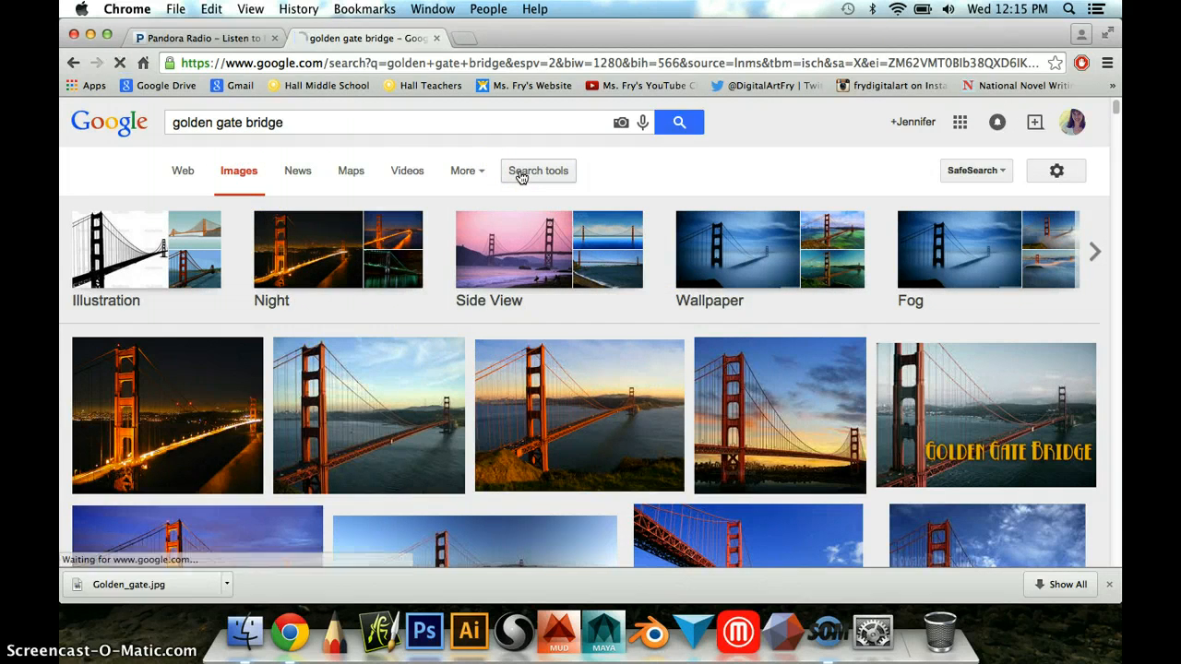
pyautogui.click(531, 177)
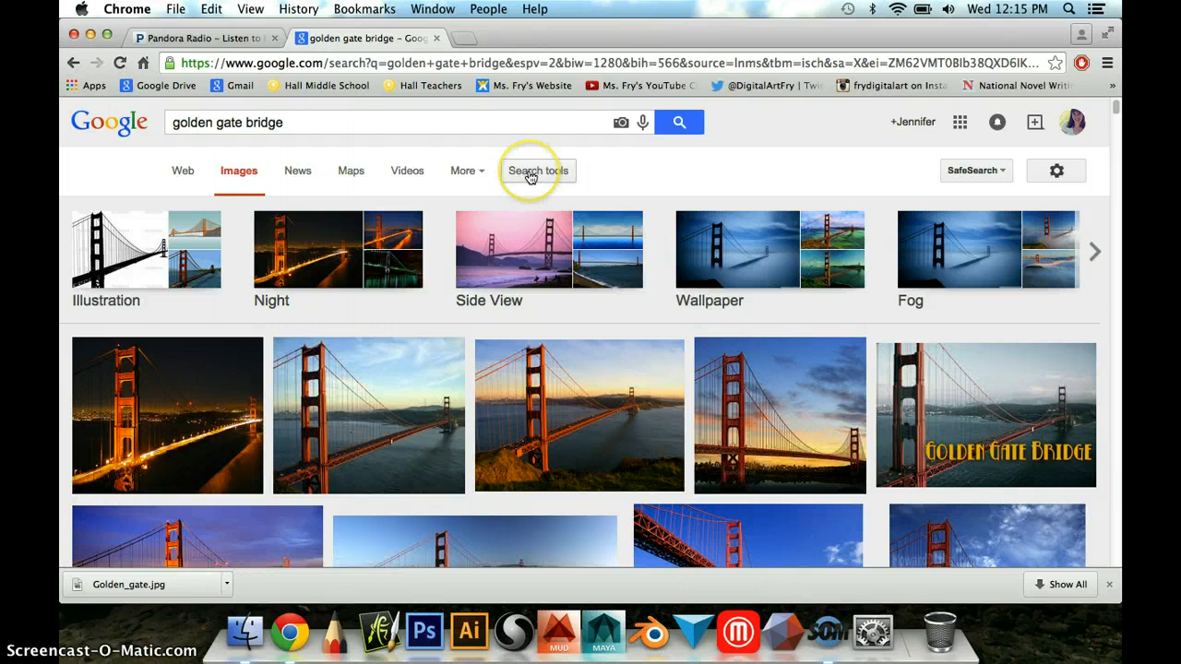
pyautogui.click(532, 175)
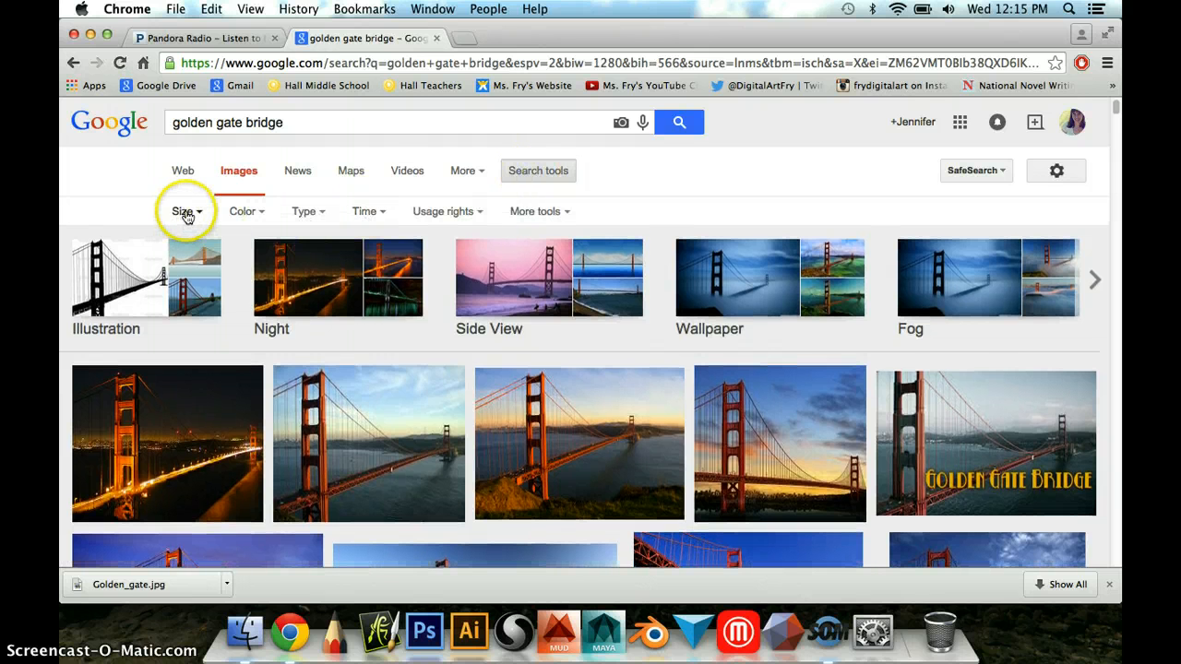
pyautogui.click(185, 213)
pyautogui.moveTo(218, 335)
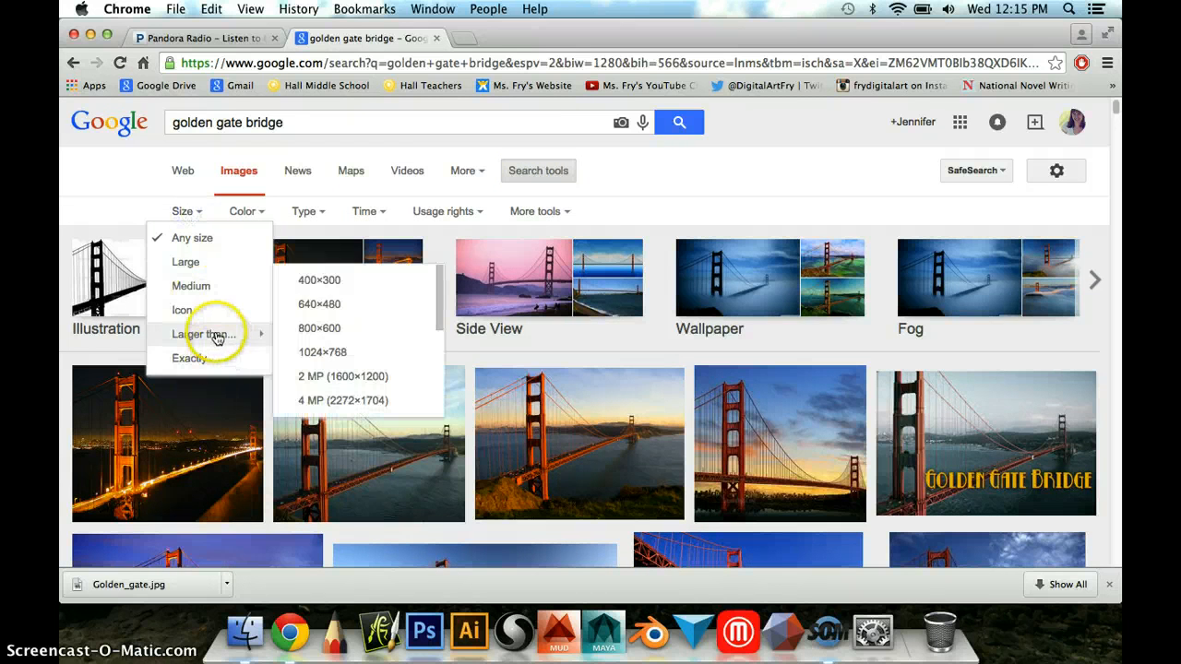
pyautogui.click(323, 378)
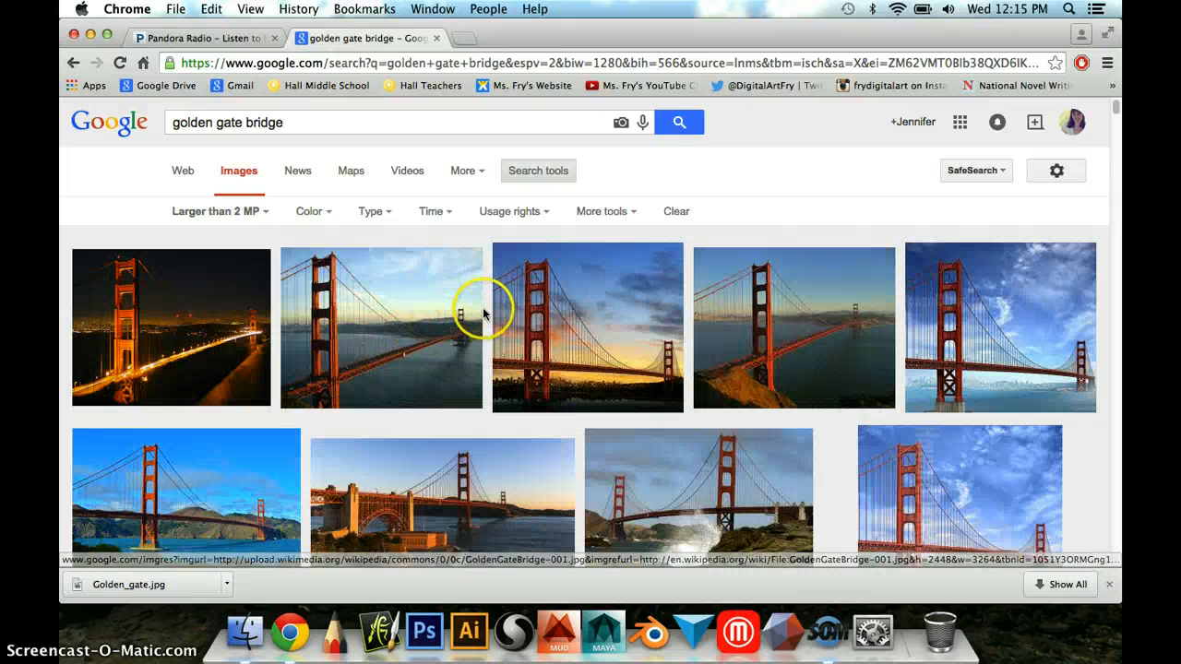
# Browse the bridge photos and open the foxnews.com picture of the red tower in fog at full size.
pyautogui.scroll(-3, 489, 312)
pyautogui.scroll(-10, 489, 314)
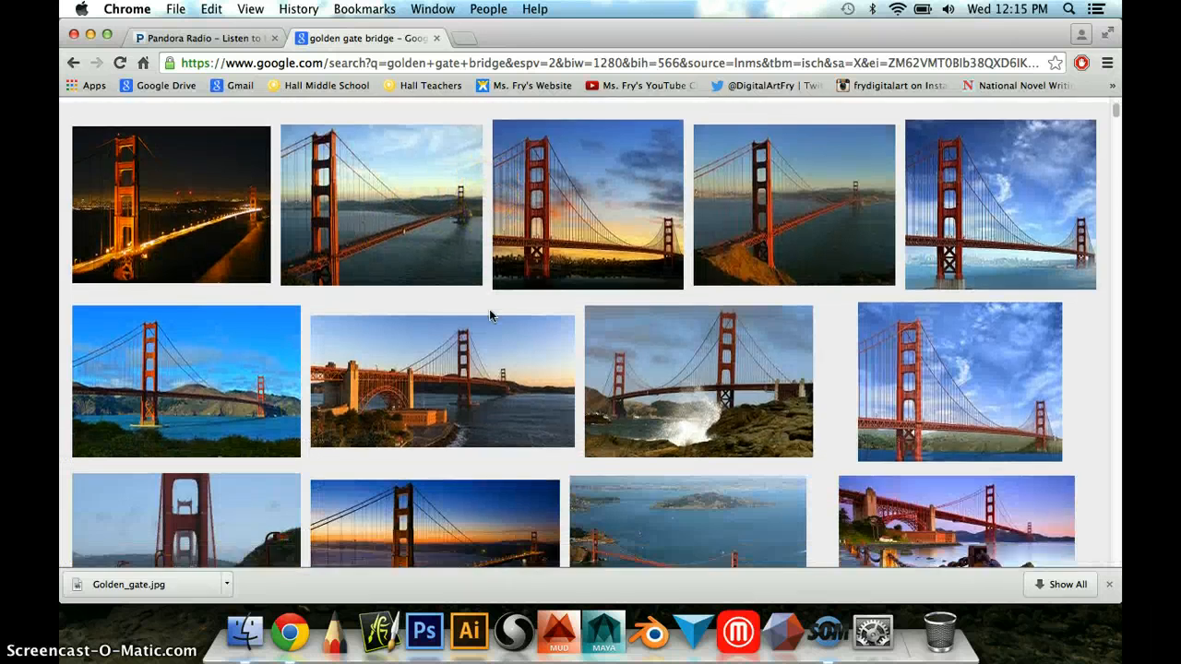
pyautogui.scroll(-6, 489, 317)
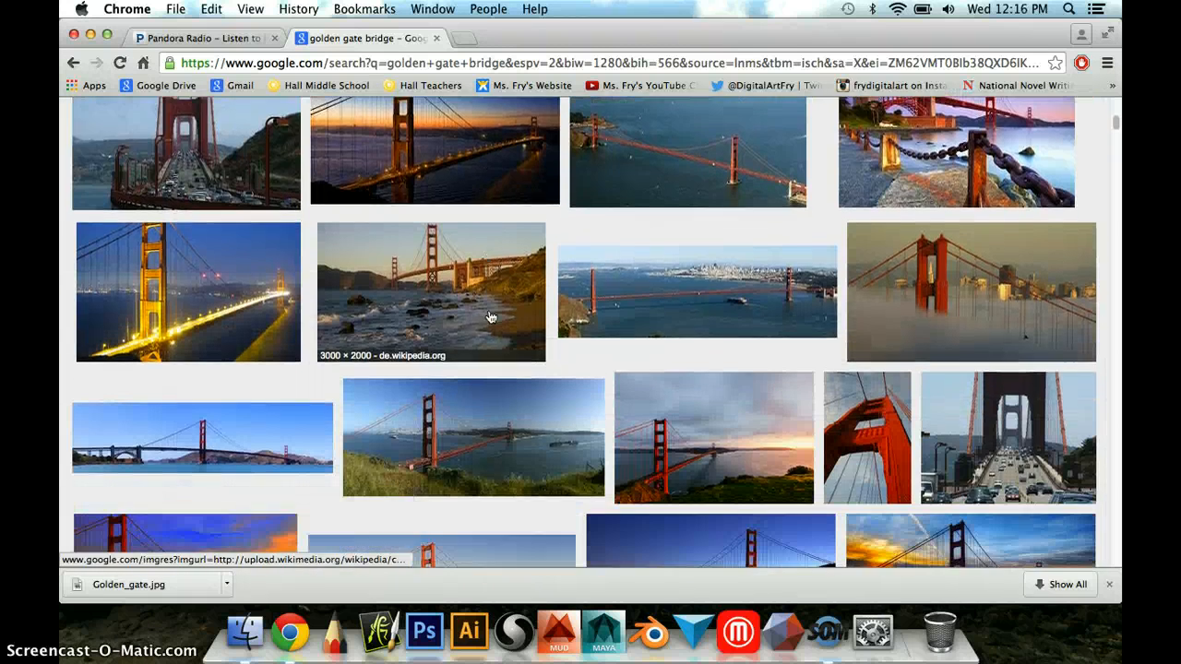
pyautogui.scroll(-12, 490, 316)
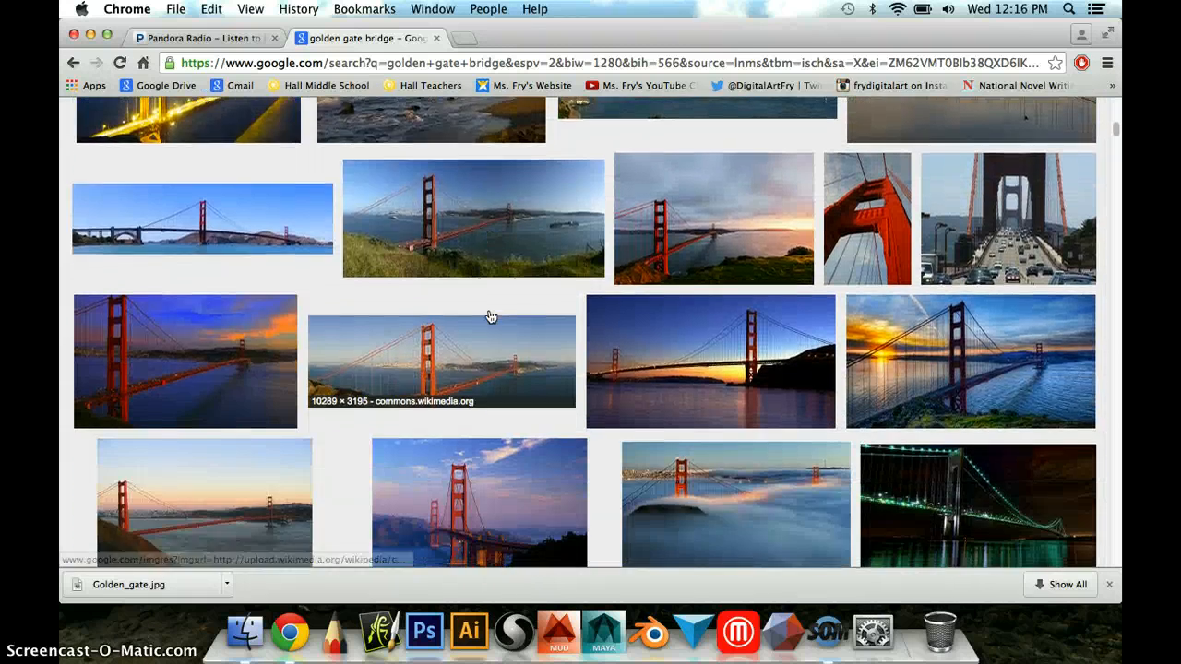
pyautogui.scroll(-6, 490, 316)
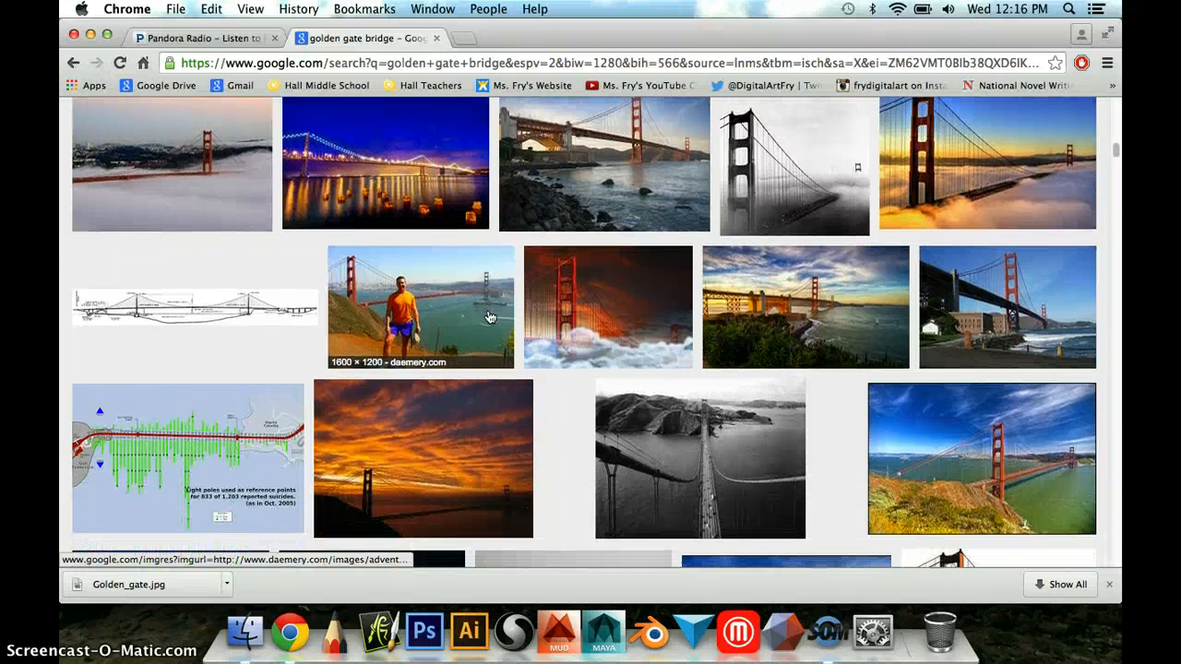
pyautogui.click(487, 321)
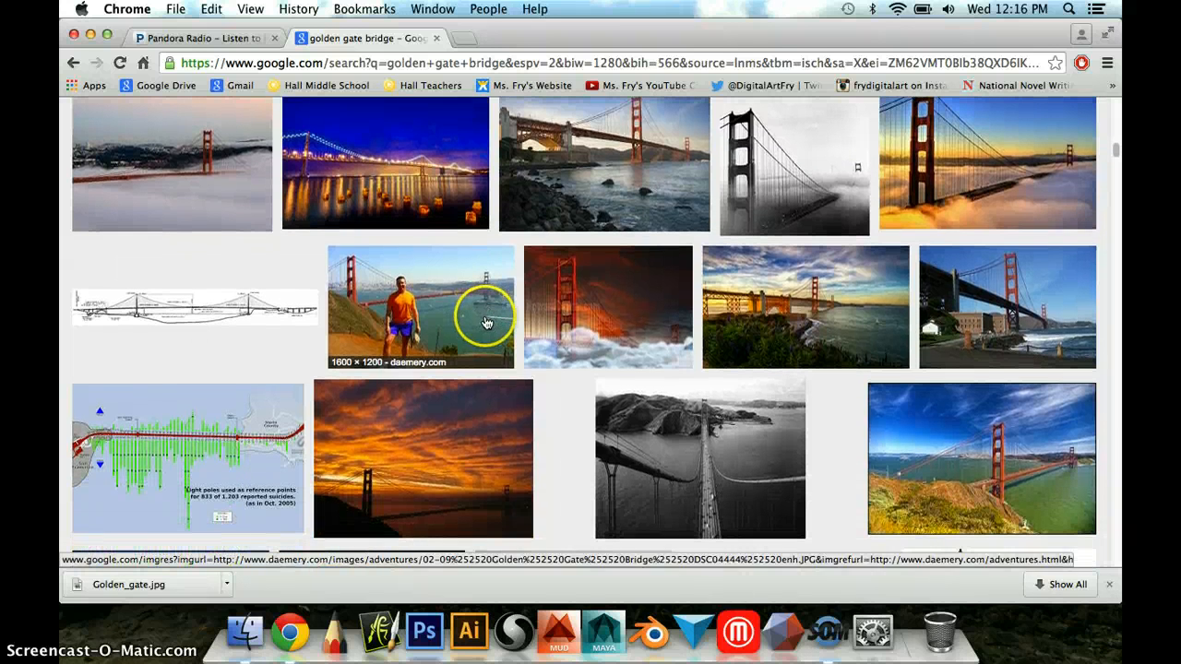
pyautogui.scroll(20, 487, 321)
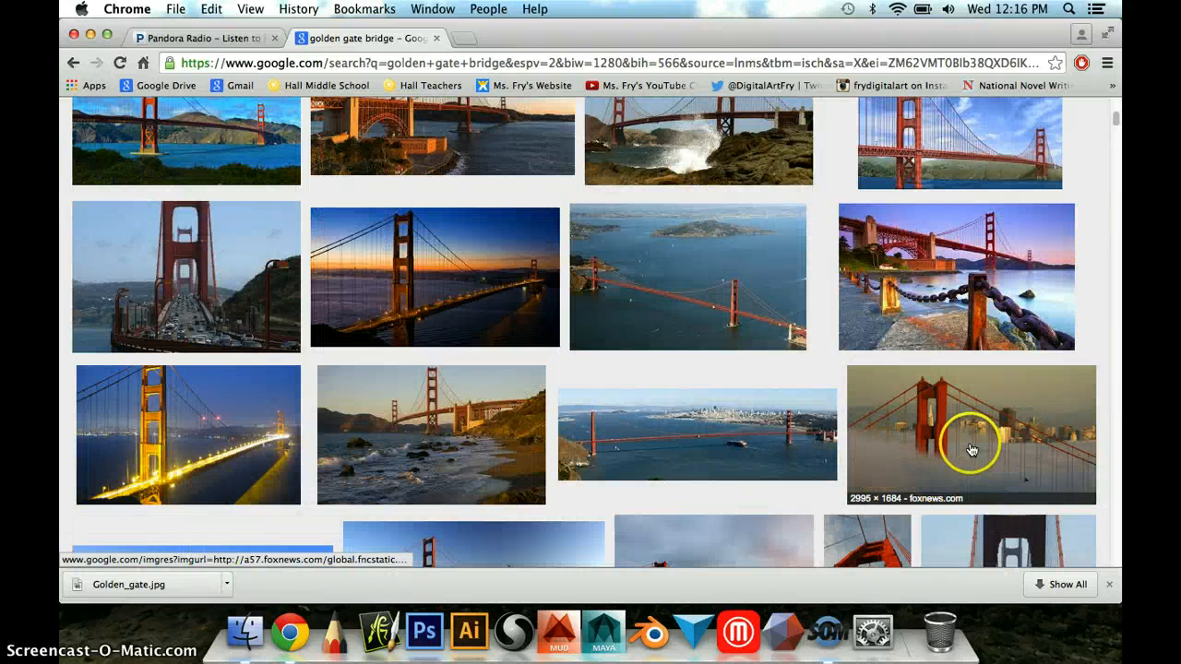
pyautogui.click(941, 431)
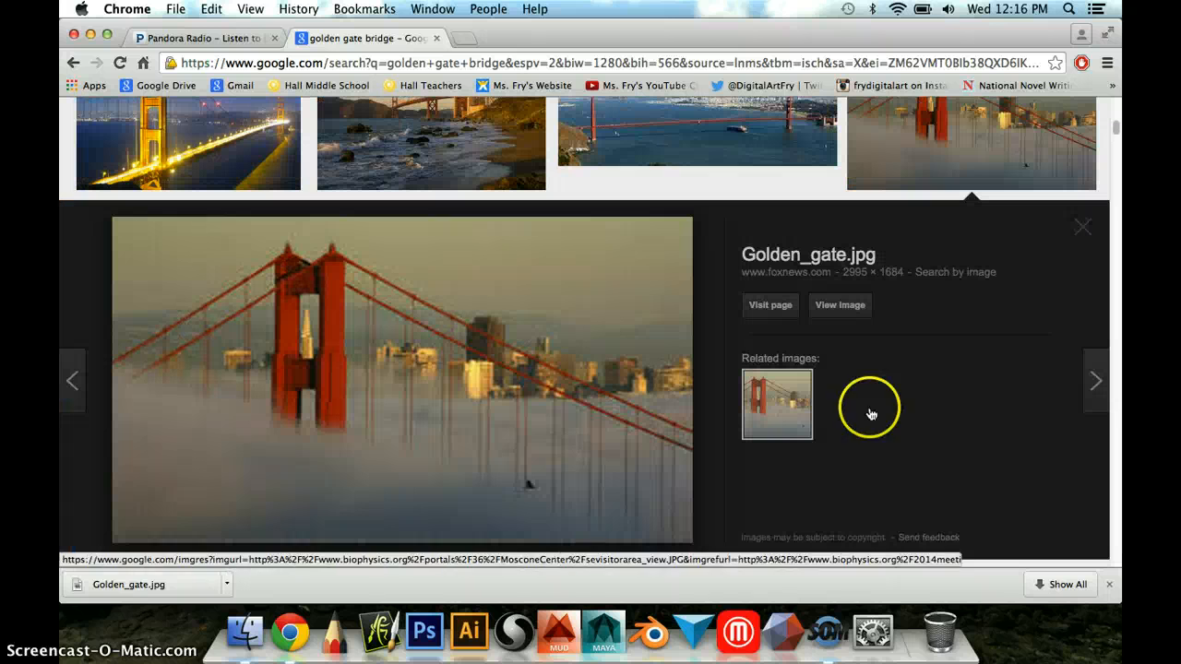
pyautogui.click(840, 306)
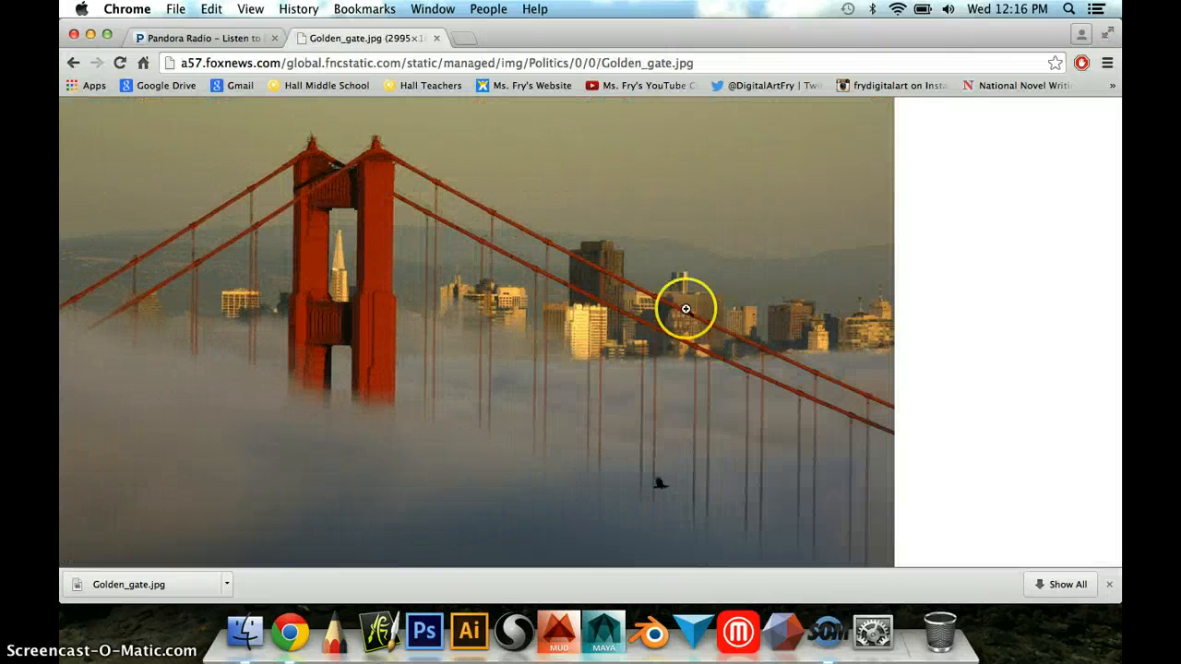
# Save the full-size bridge image to the Documents folder as Golden_gate (1).
pyautogui.rightClick(568, 311)
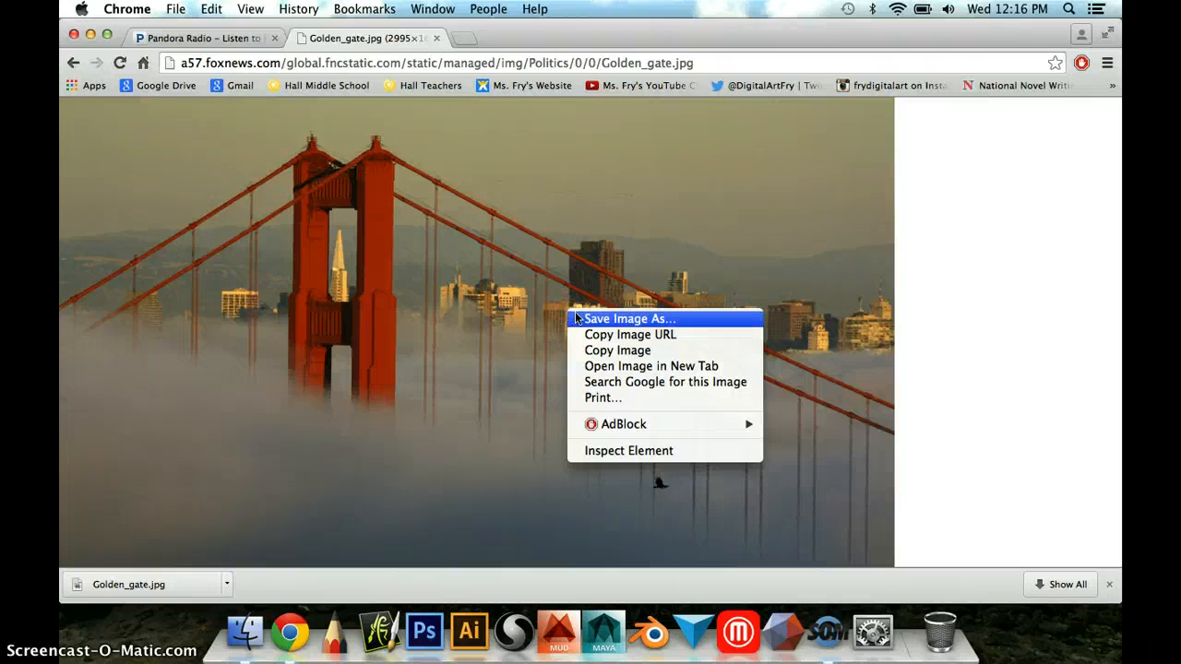
pyautogui.click(628, 319)
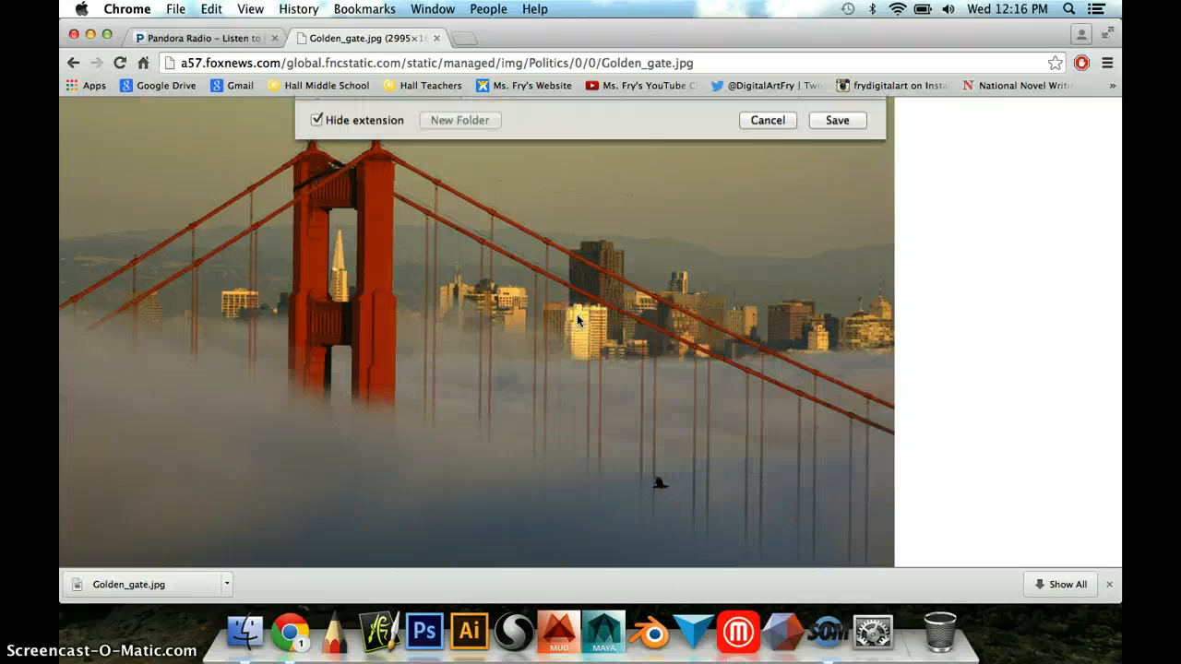
pyautogui.click(707, 337)
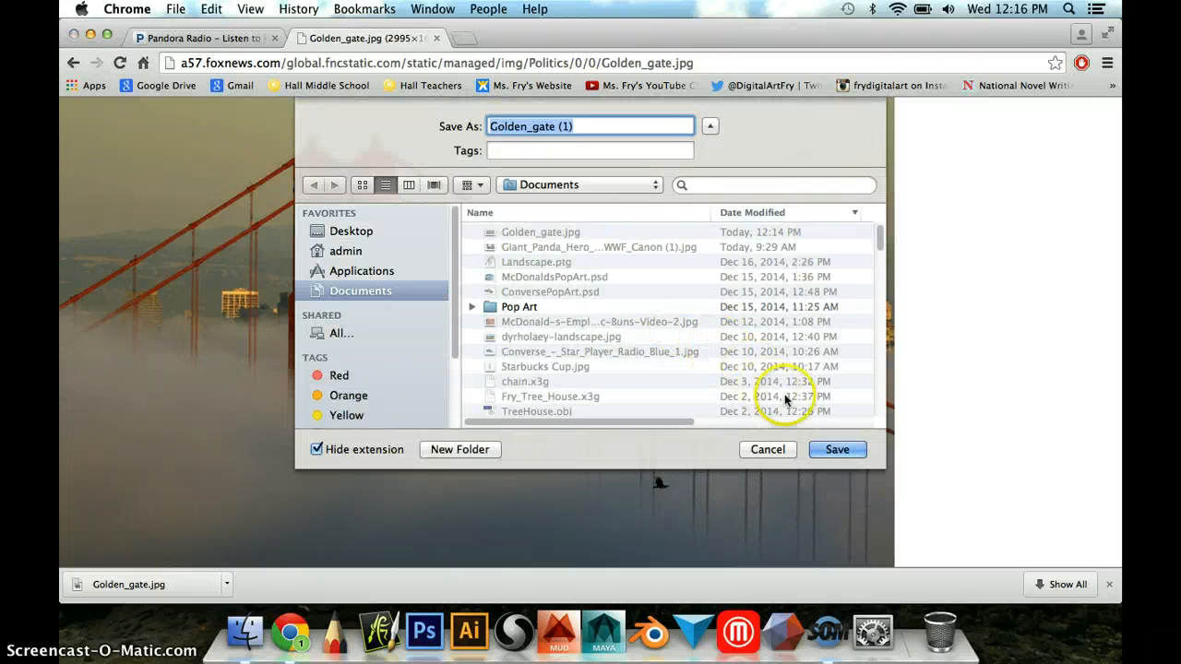
pyautogui.click(835, 449)
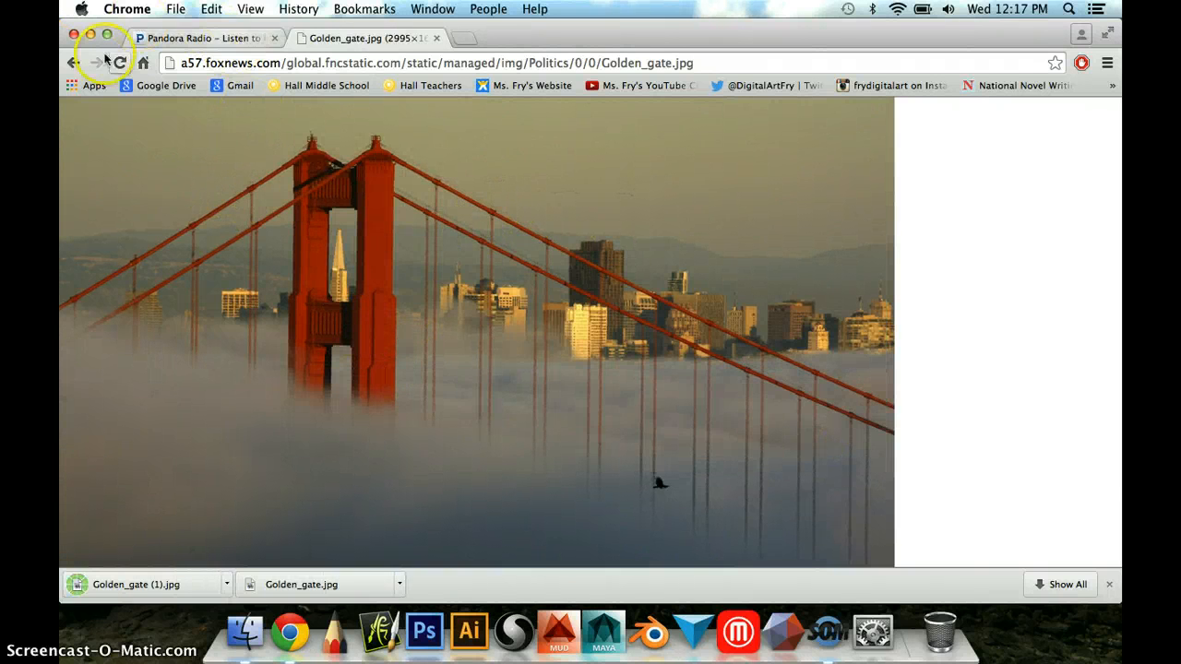
# Return to the Google web results and run a new image search for "lady bug".
pyautogui.click(74, 62)
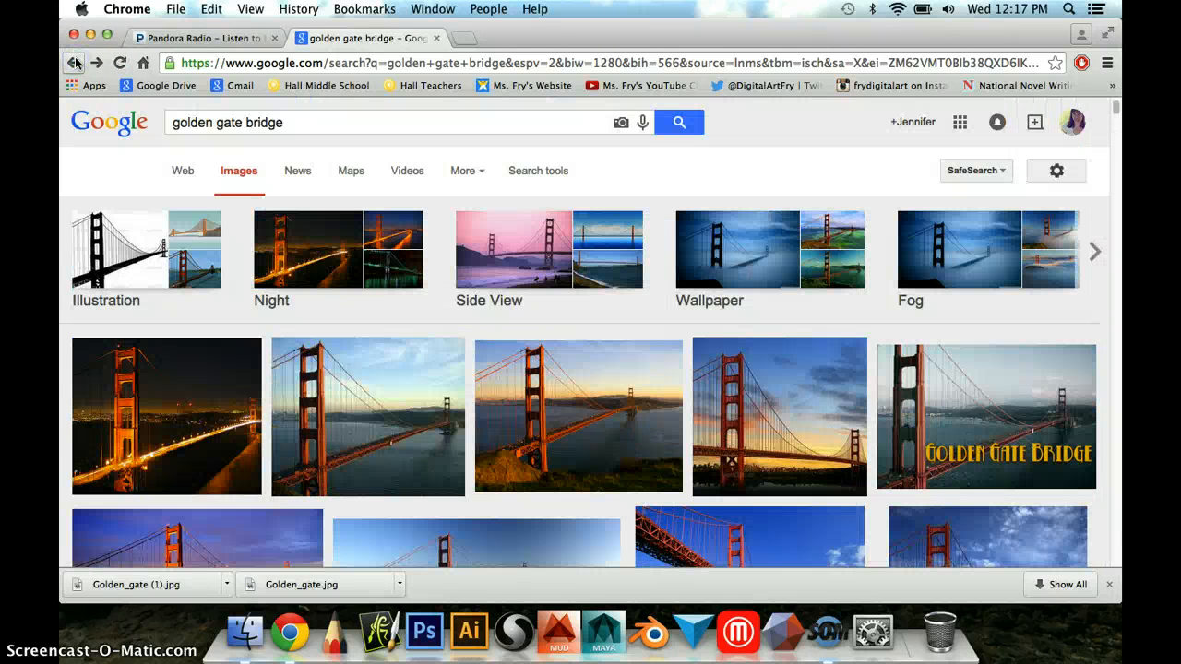
pyautogui.click(74, 62)
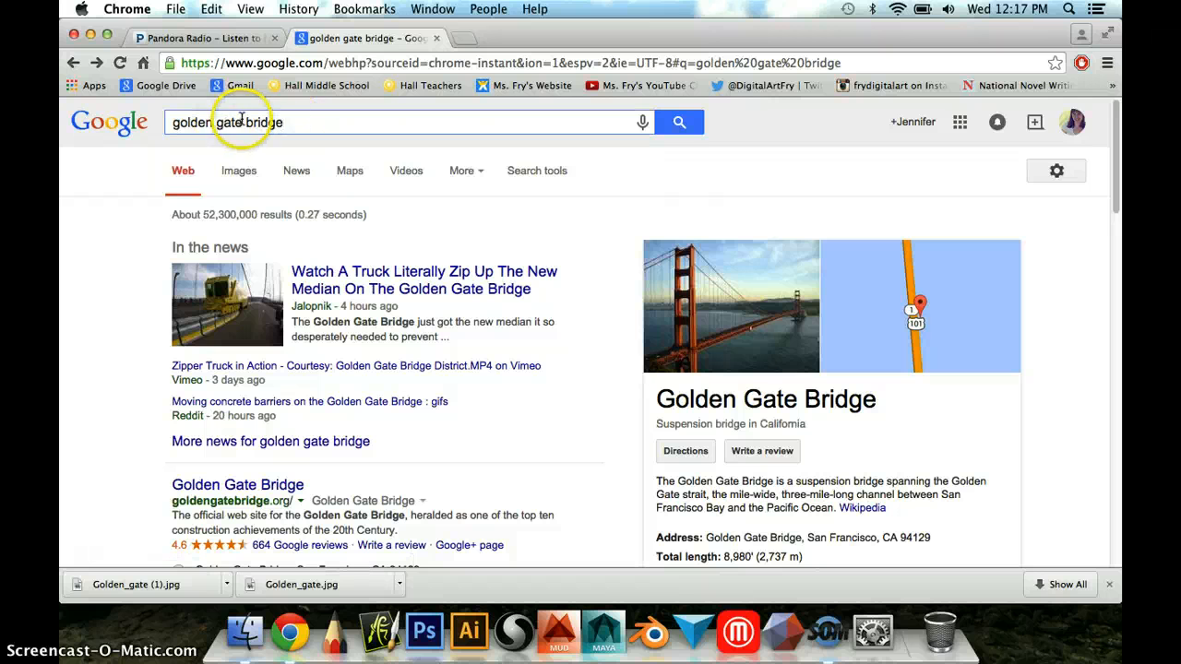
pyautogui.moveTo(285, 123); pyautogui.dragTo(169, 115)
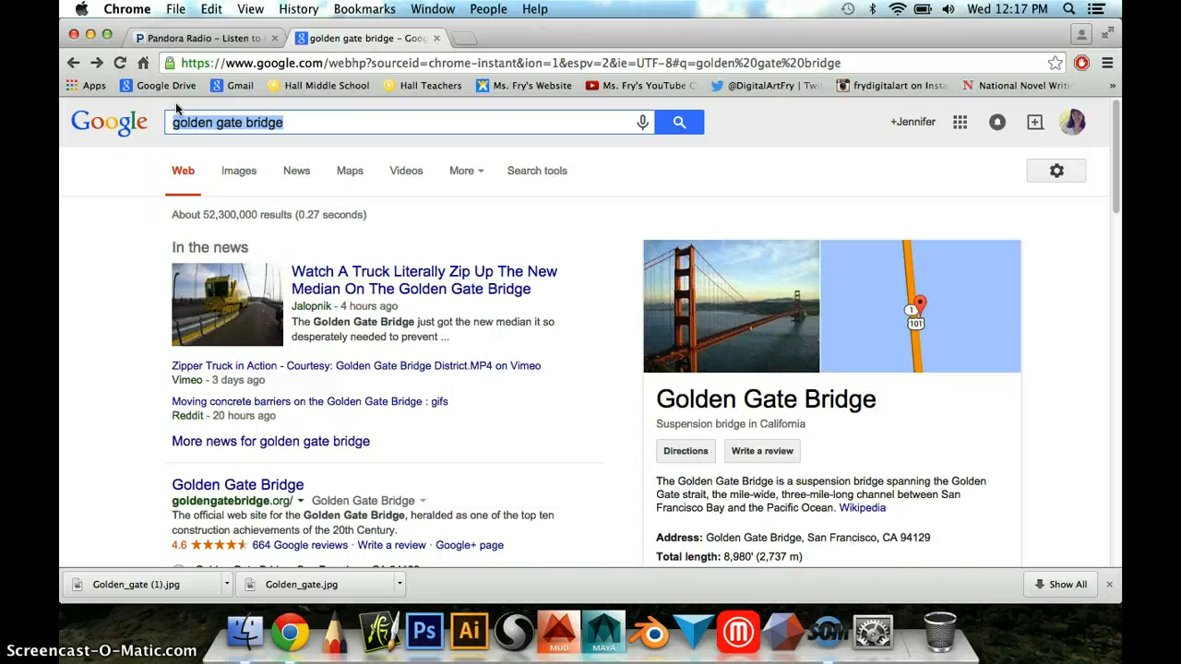
pyautogui.write('lady bug')
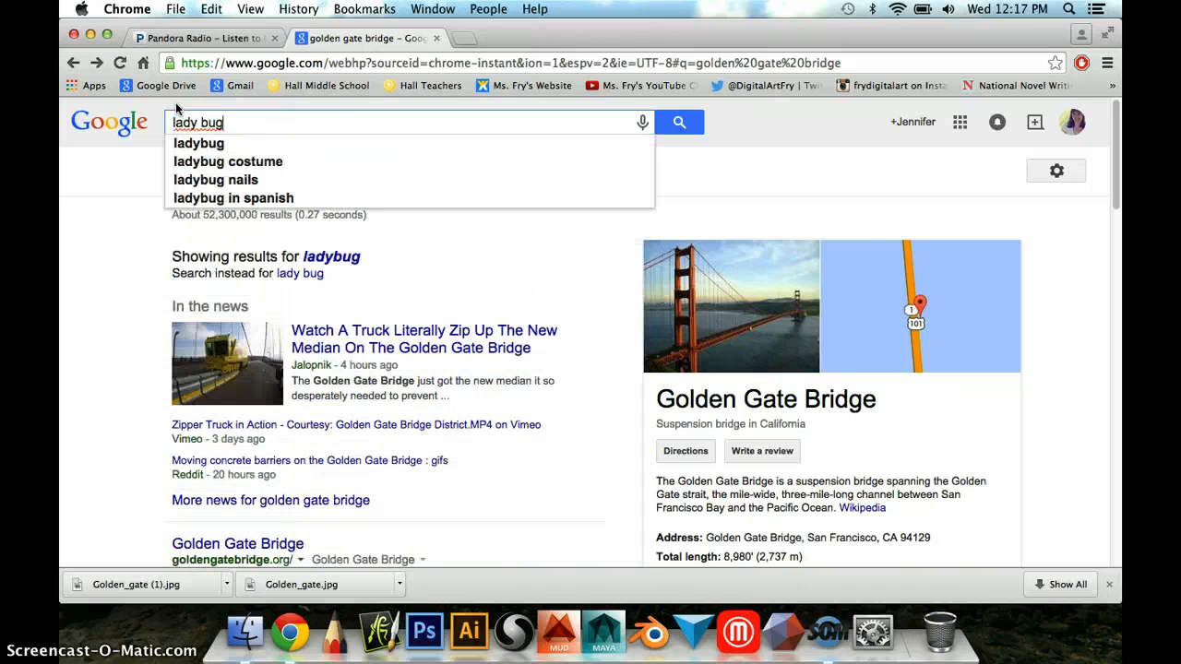
pyautogui.press('Return')
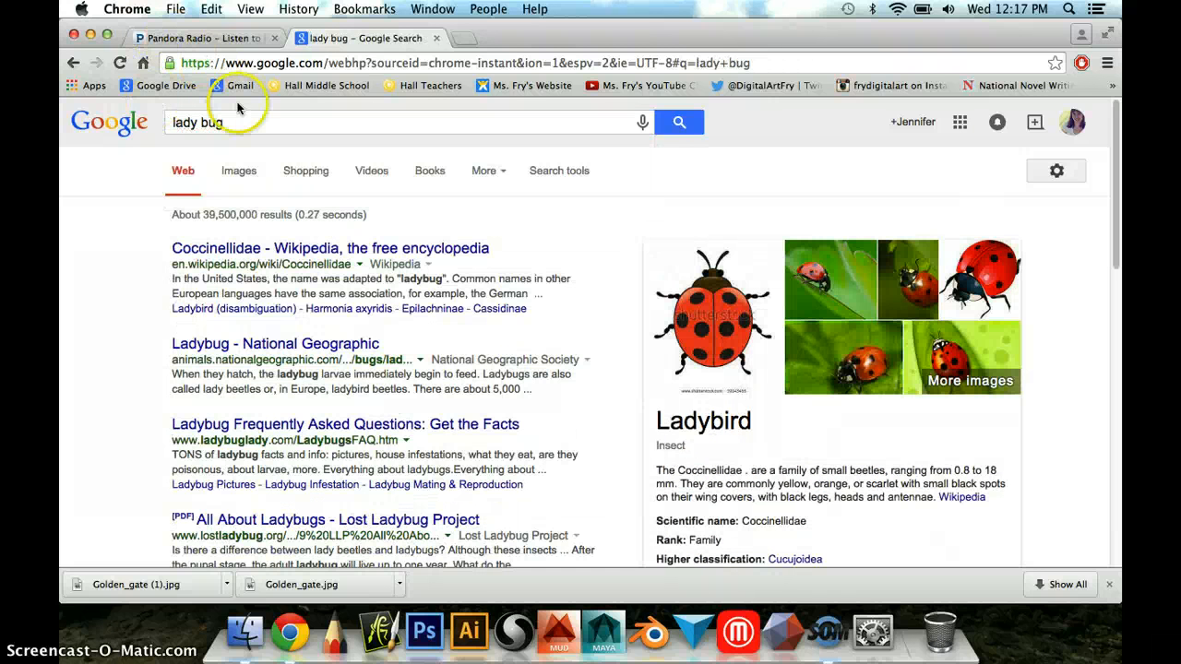
pyautogui.click(245, 174)
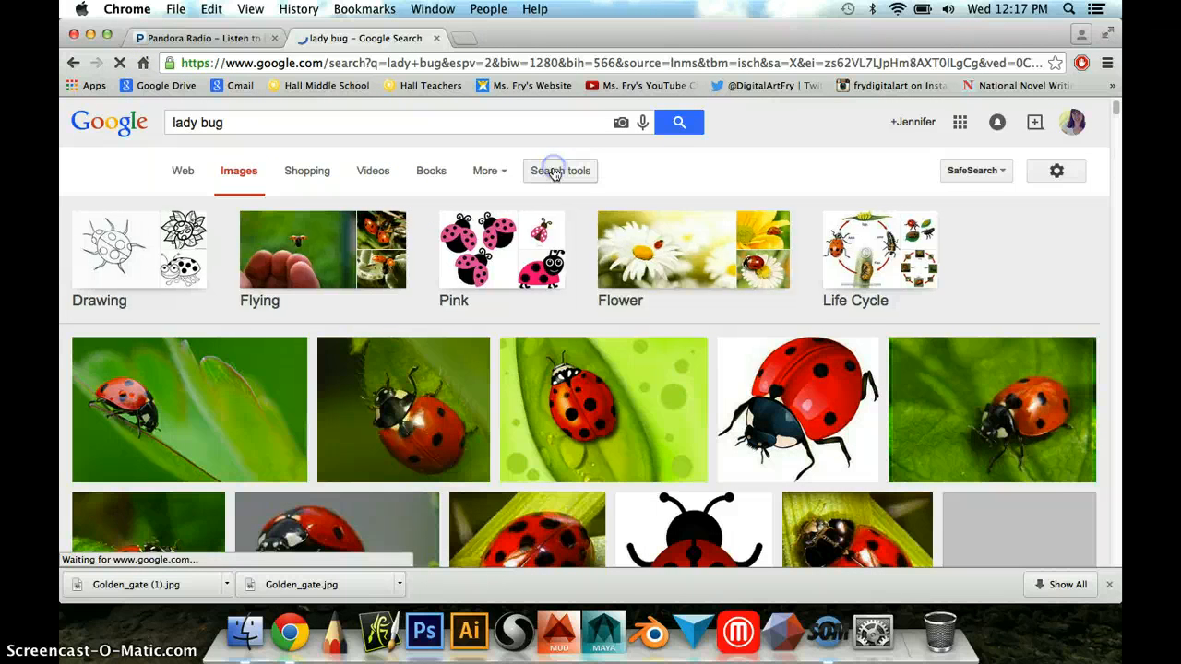
# Limit the lady bug image results to sizes larger than 2 MP (1600×1200).
pyautogui.click(542, 177)
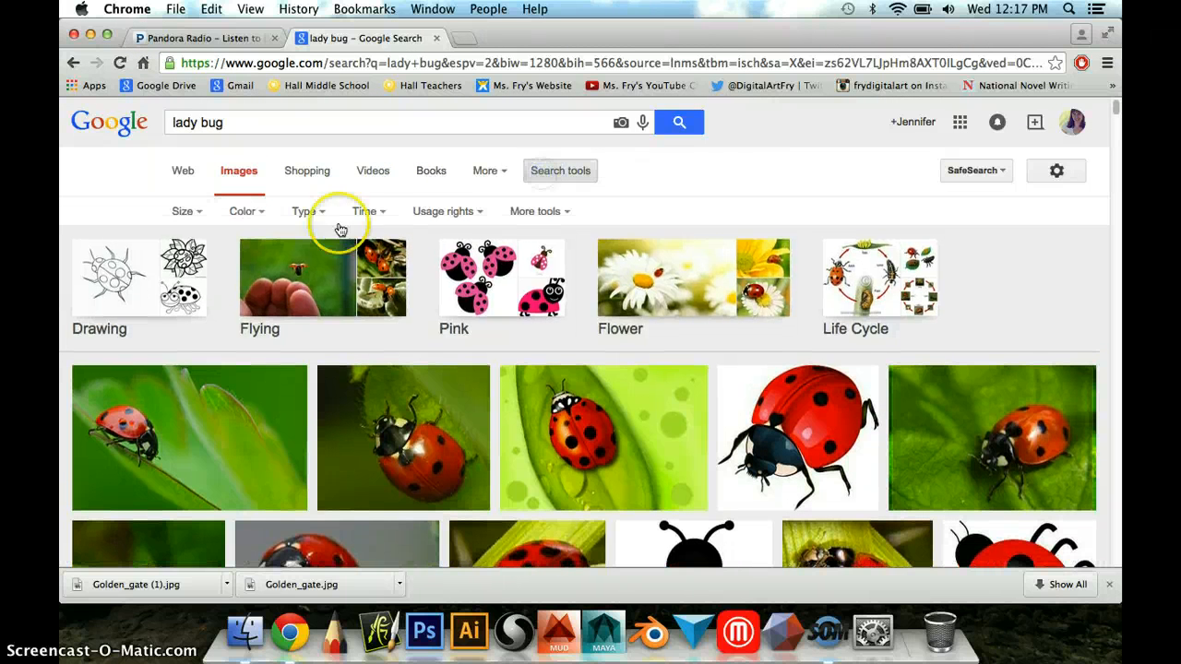
pyautogui.click(183, 212)
pyautogui.moveTo(238, 336)
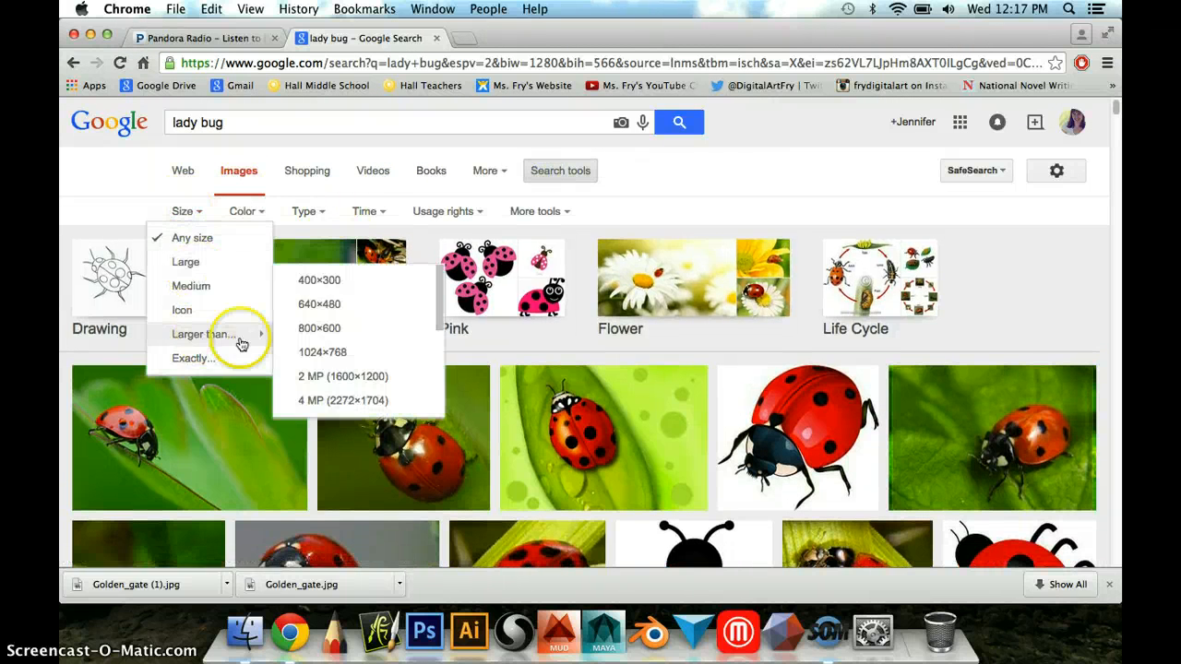
pyautogui.click(318, 354)
pyautogui.click(325, 378)
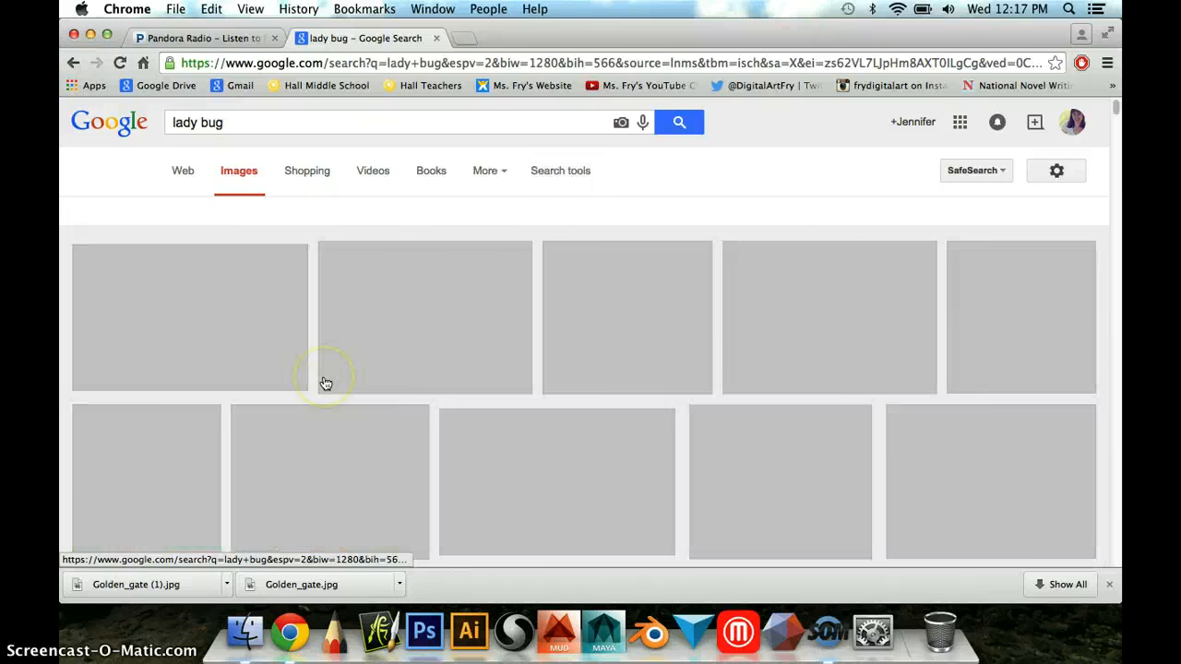
# Open the hdwallpaperscool.com photo of the ladybug on a green leaf at full size.
pyautogui.scroll(-1, 345, 358)
pyautogui.scroll(-2, 345, 358)
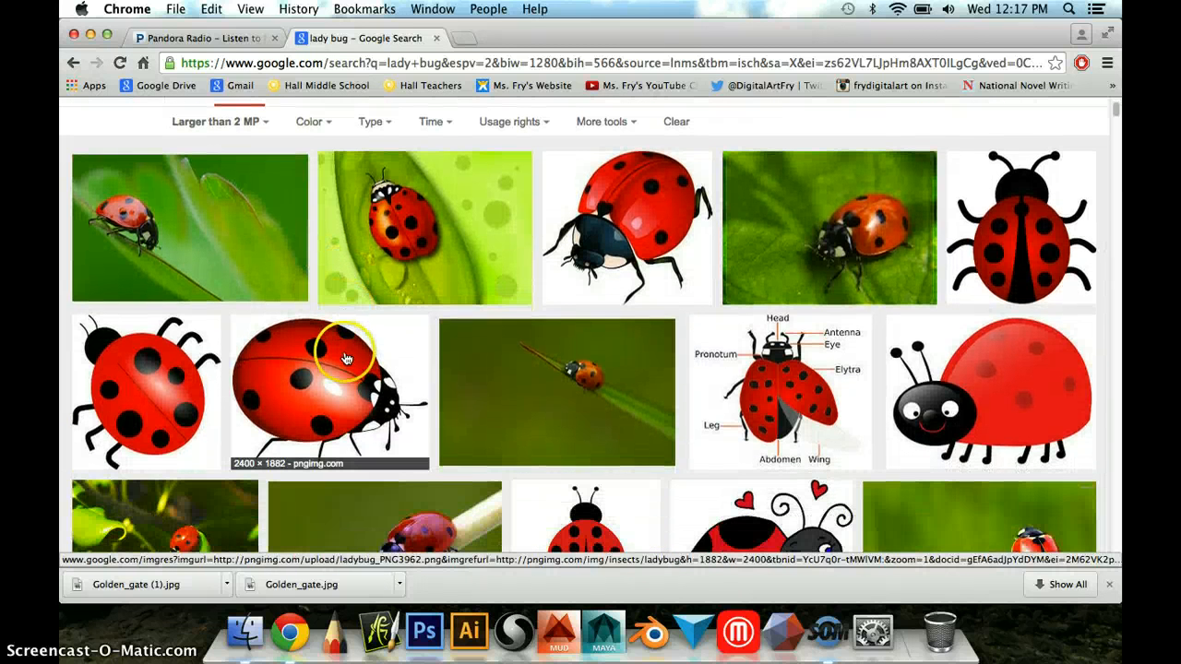
pyautogui.click(153, 228)
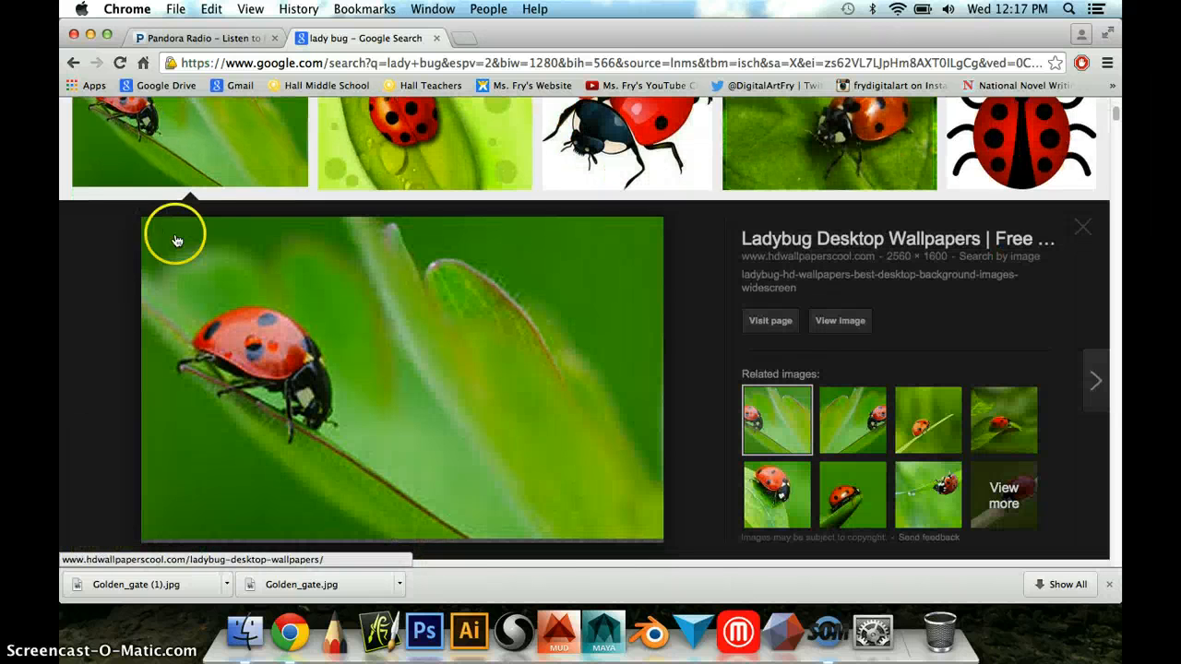
pyautogui.click(836, 320)
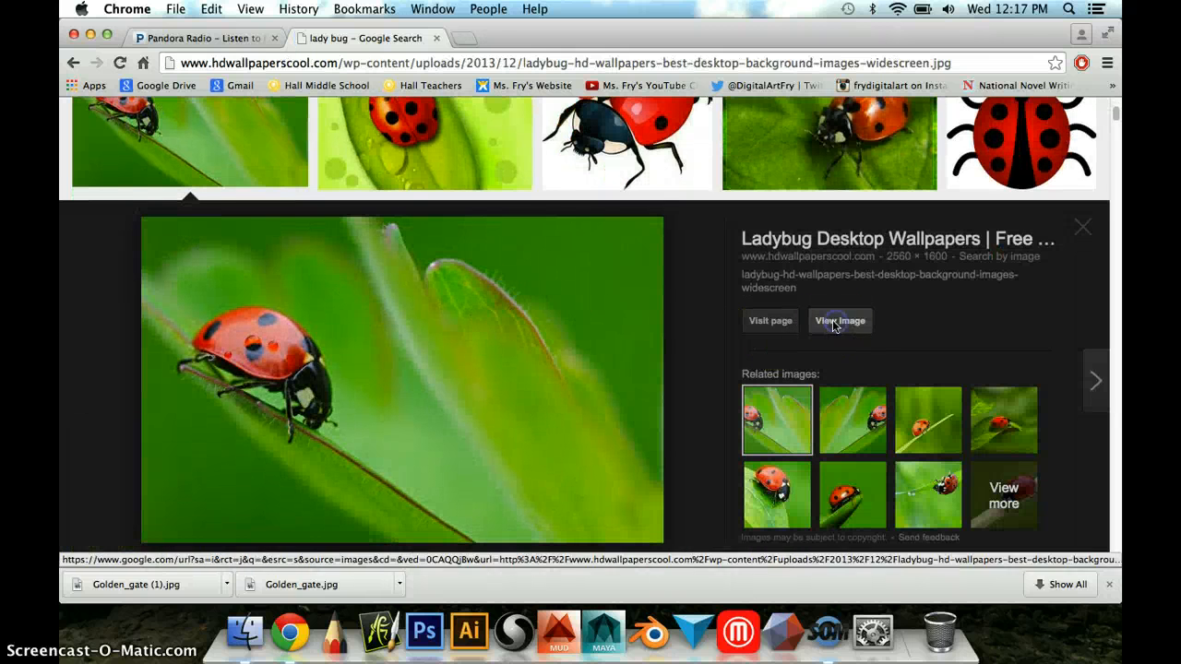
# Save the full-size ladybug image to the Documents folder under its suggested name.
pyautogui.rightClick(351, 294)
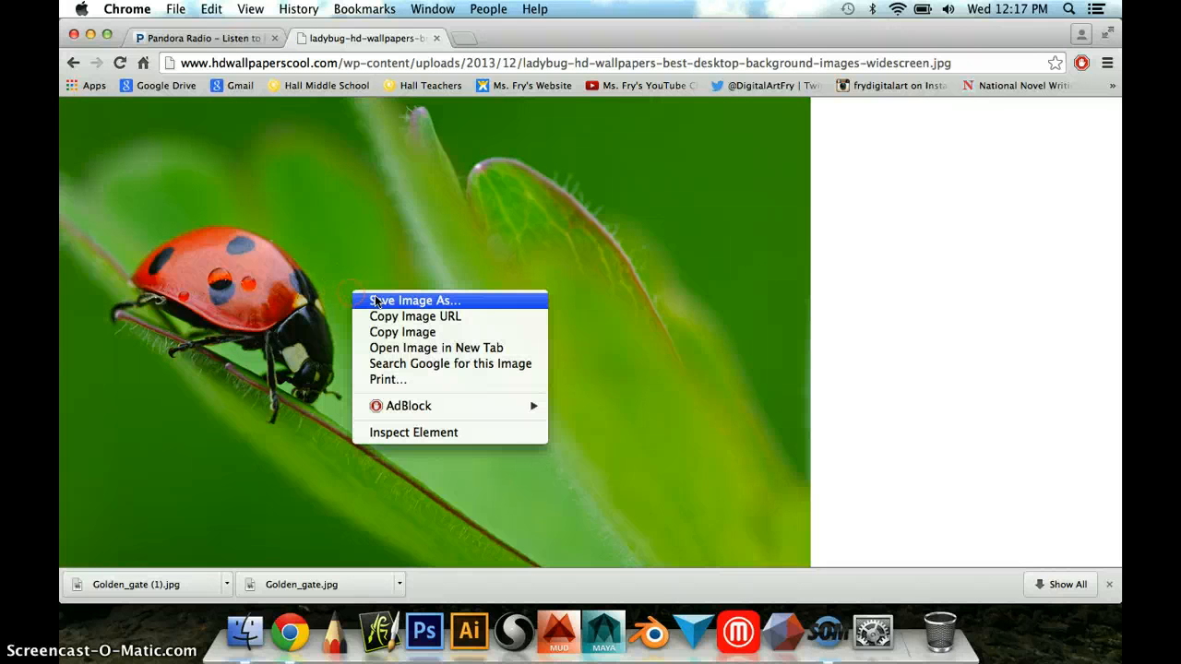
pyautogui.click(376, 301)
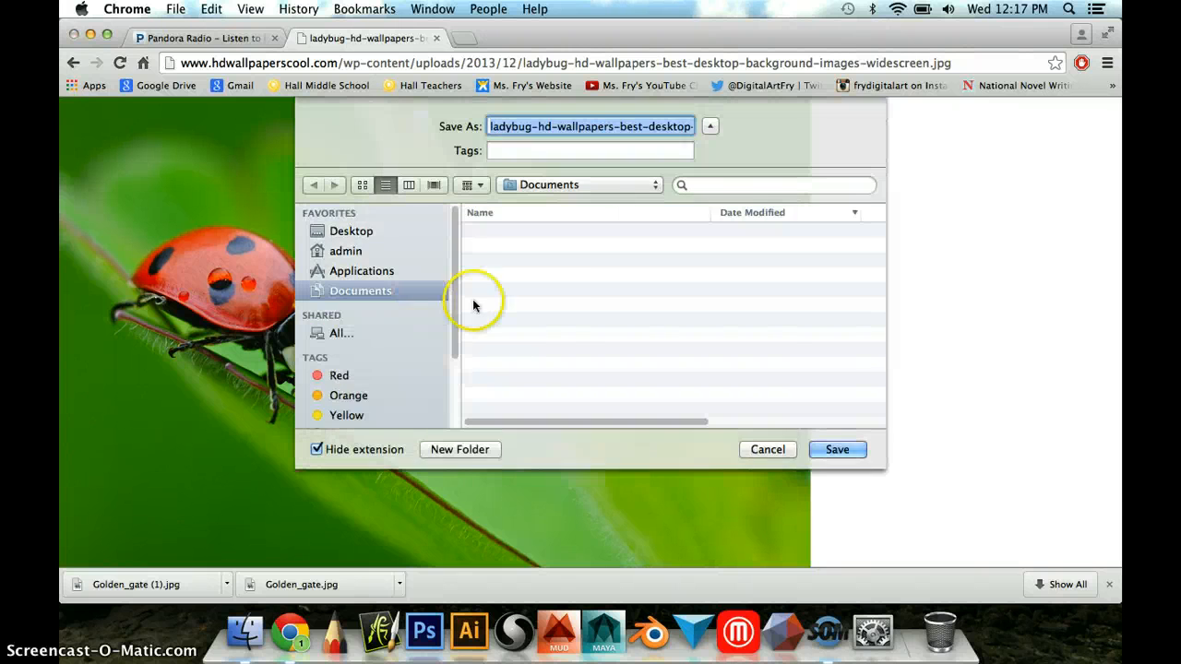
pyautogui.click(835, 451)
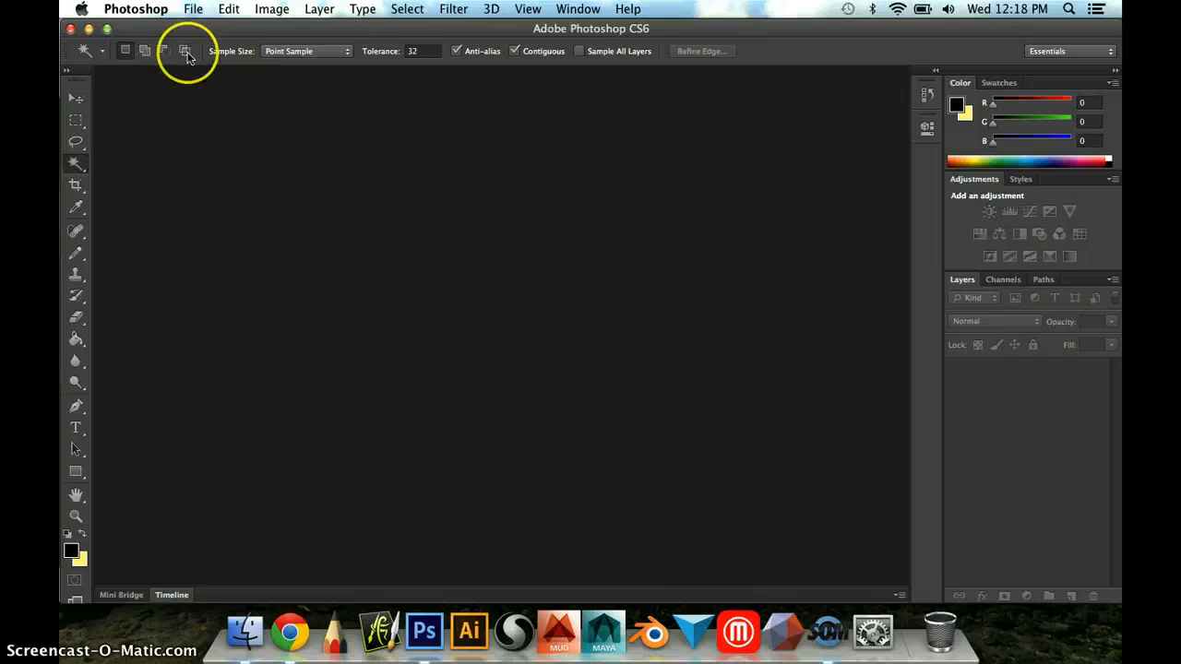
# Open Golden_gate (1).jpg from the Documents folder.
pyautogui.click(194, 11)
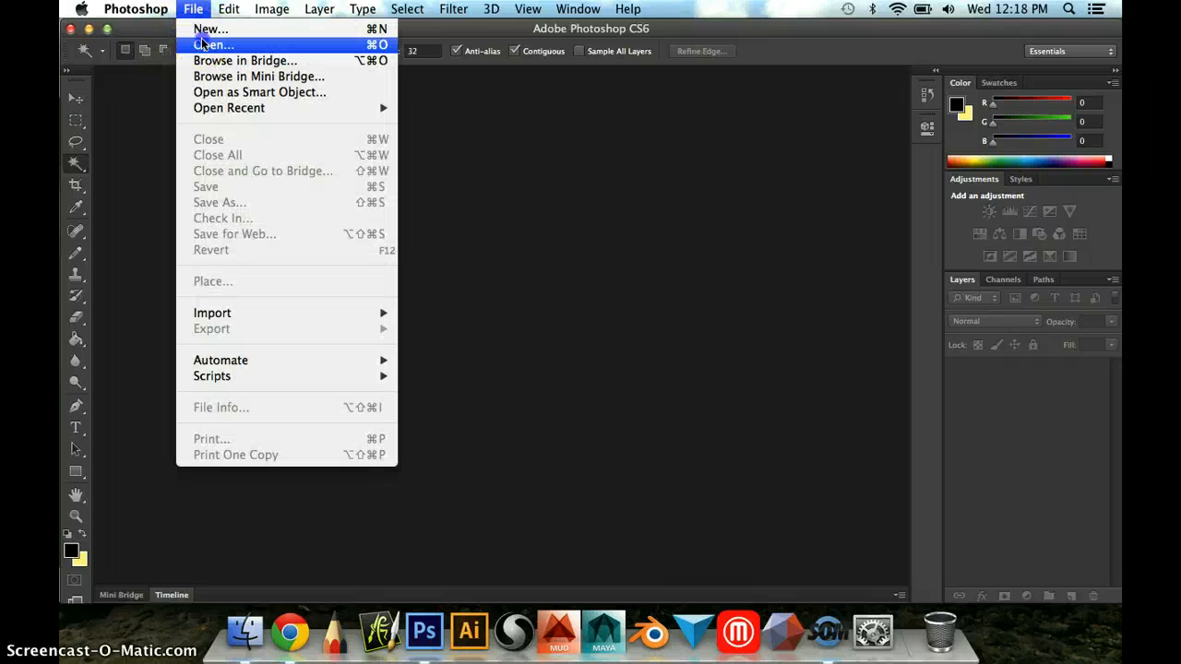
pyautogui.click(209, 44)
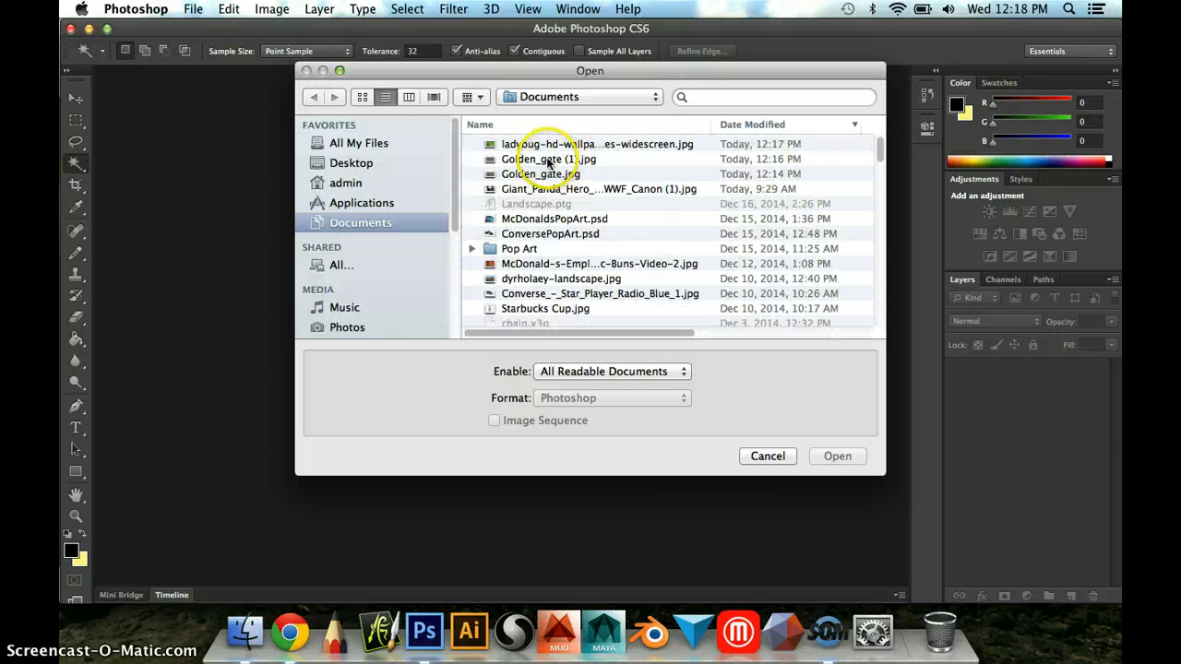
pyautogui.click(549, 160)
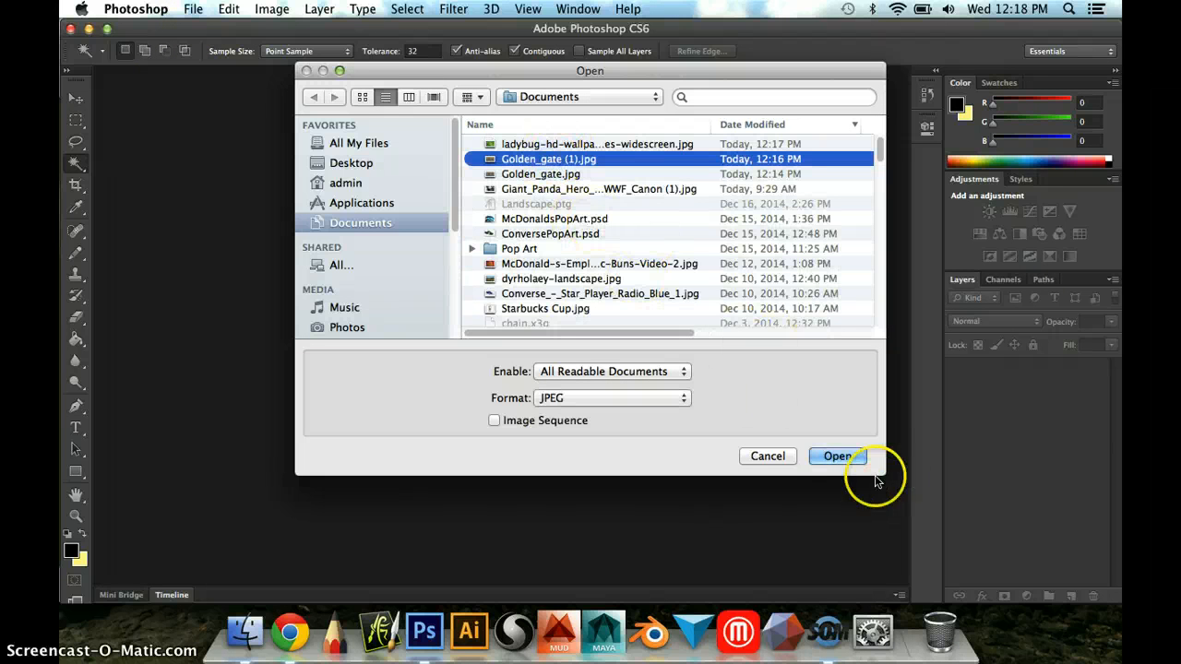
pyautogui.click(839, 457)
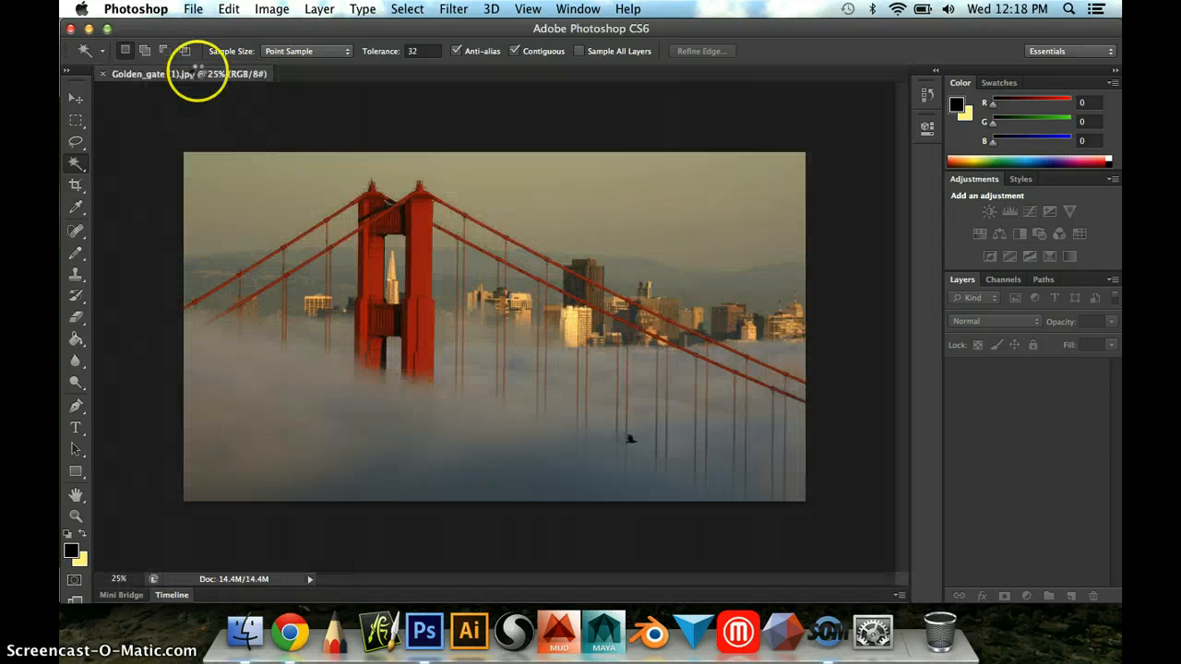
# Place the ladybug wallpaper image from Documents over the bridge photo at 100% size and rasterize its layer.
pyautogui.click(194, 9)
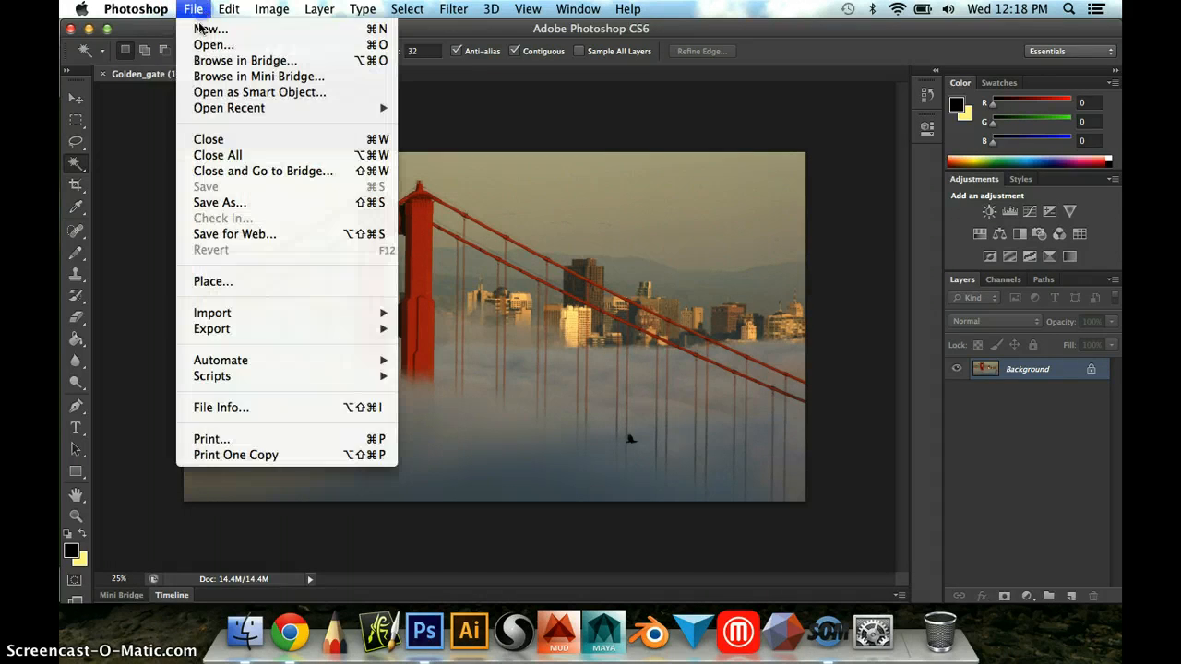
pyautogui.click(237, 280)
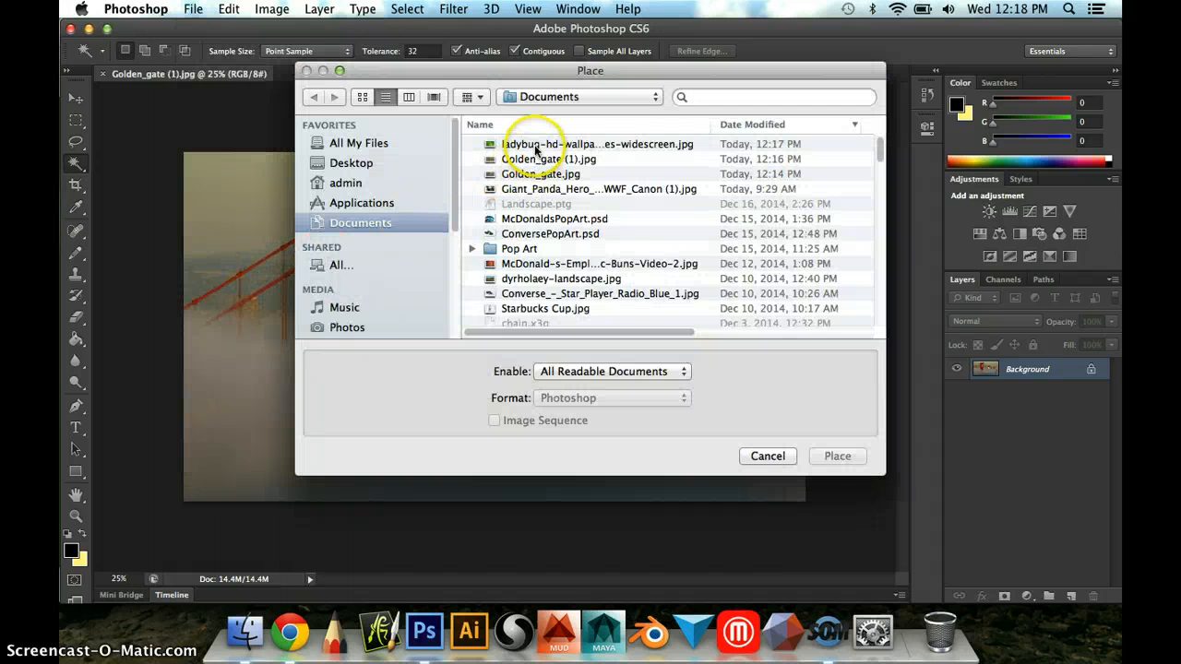
pyautogui.click(534, 145)
pyautogui.click(848, 456)
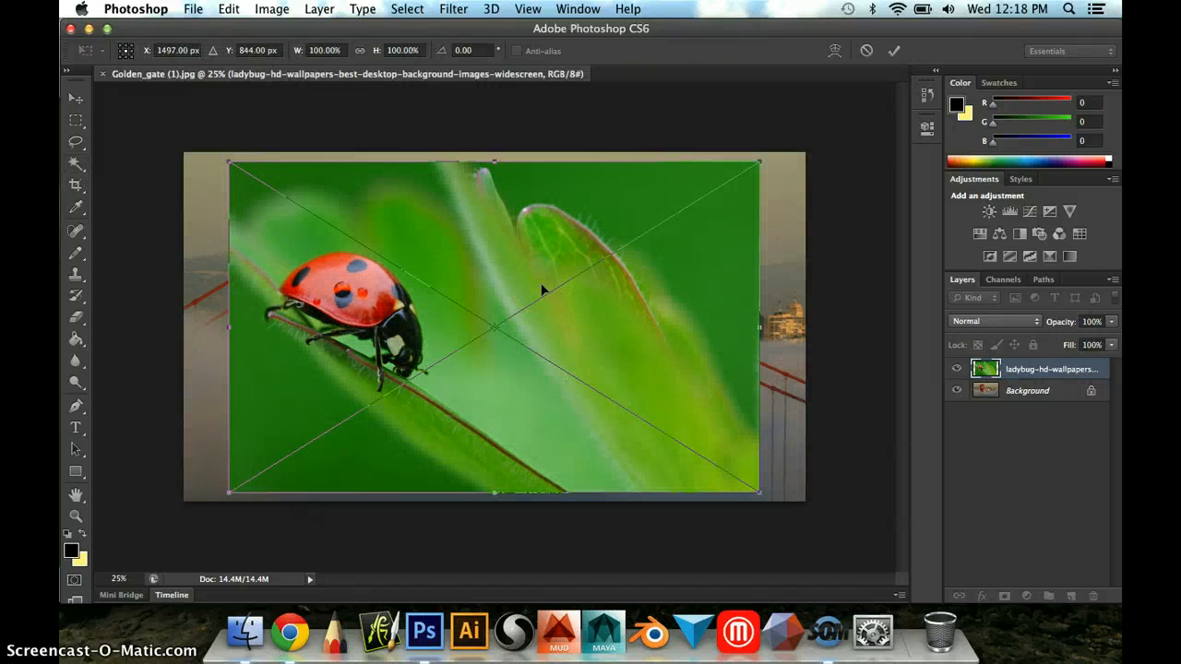
pyautogui.press('Return')
pyautogui.press('w')
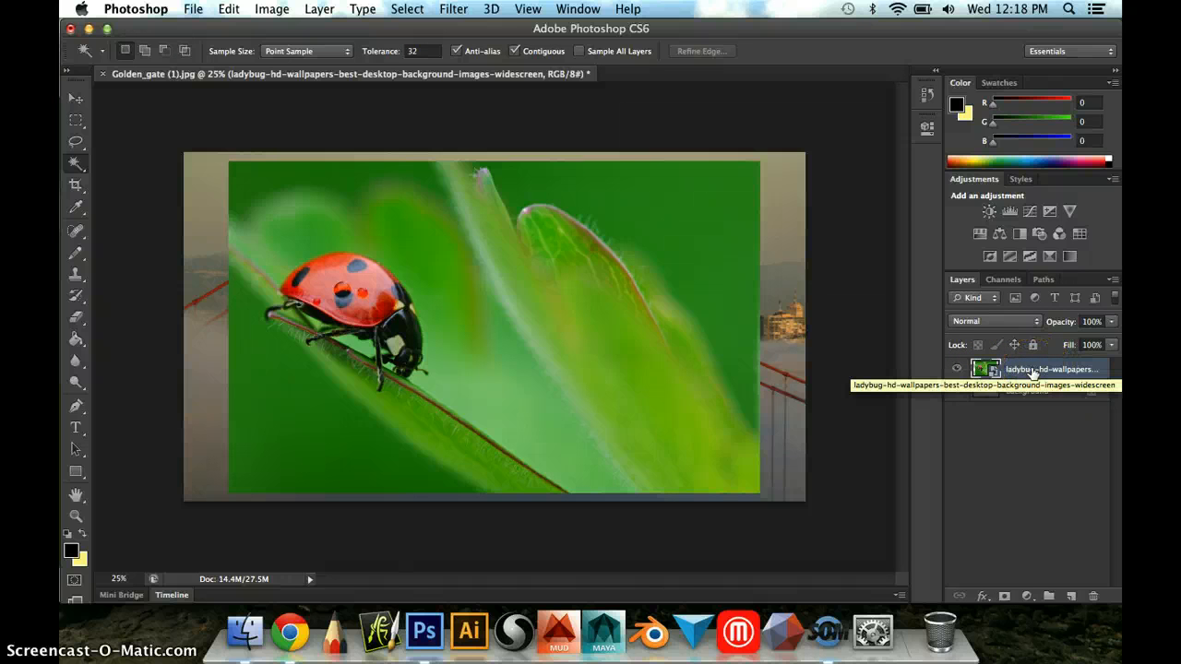
pyautogui.rightClick(1031, 372)
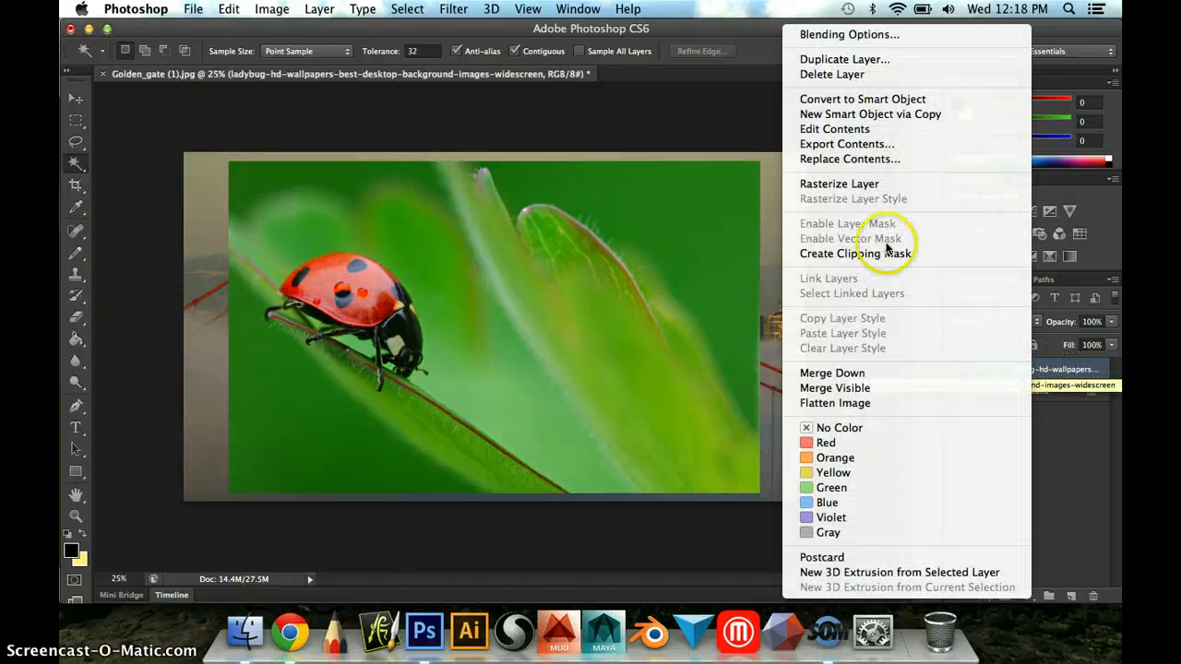
pyautogui.click(859, 187)
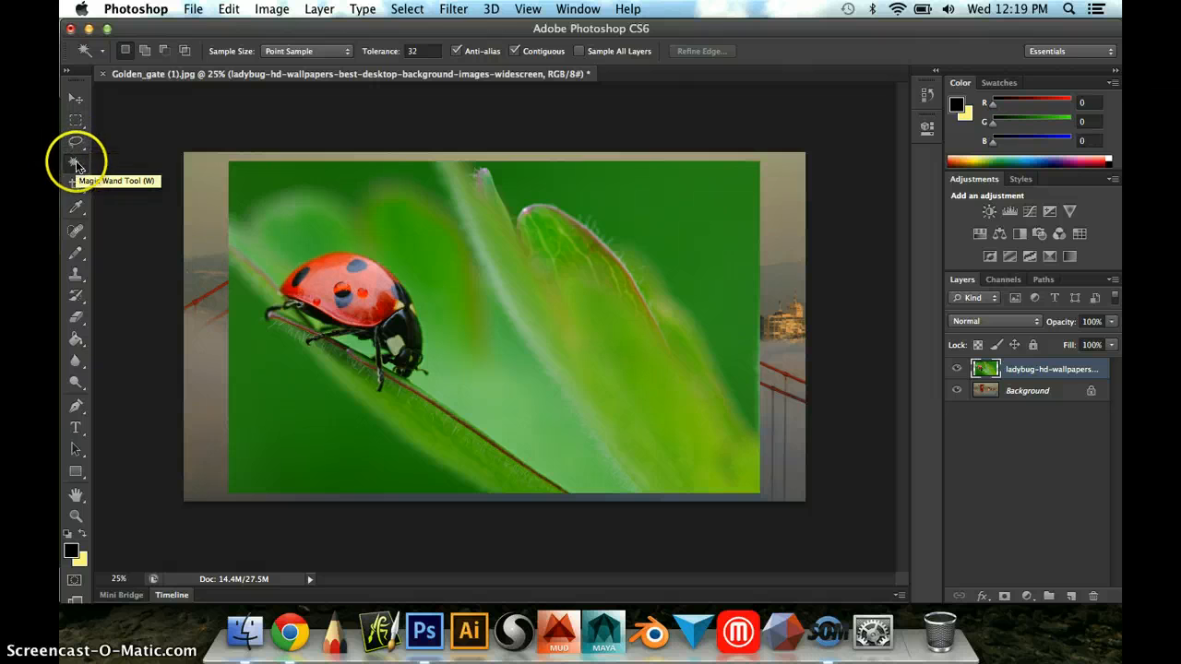
# Select the ladybug with the Quick Selection tool, subtract the leaf areas around its legs, and copy it onto a new layer.
pyautogui.moveTo(76, 167); pyautogui.dragTo(110, 163)
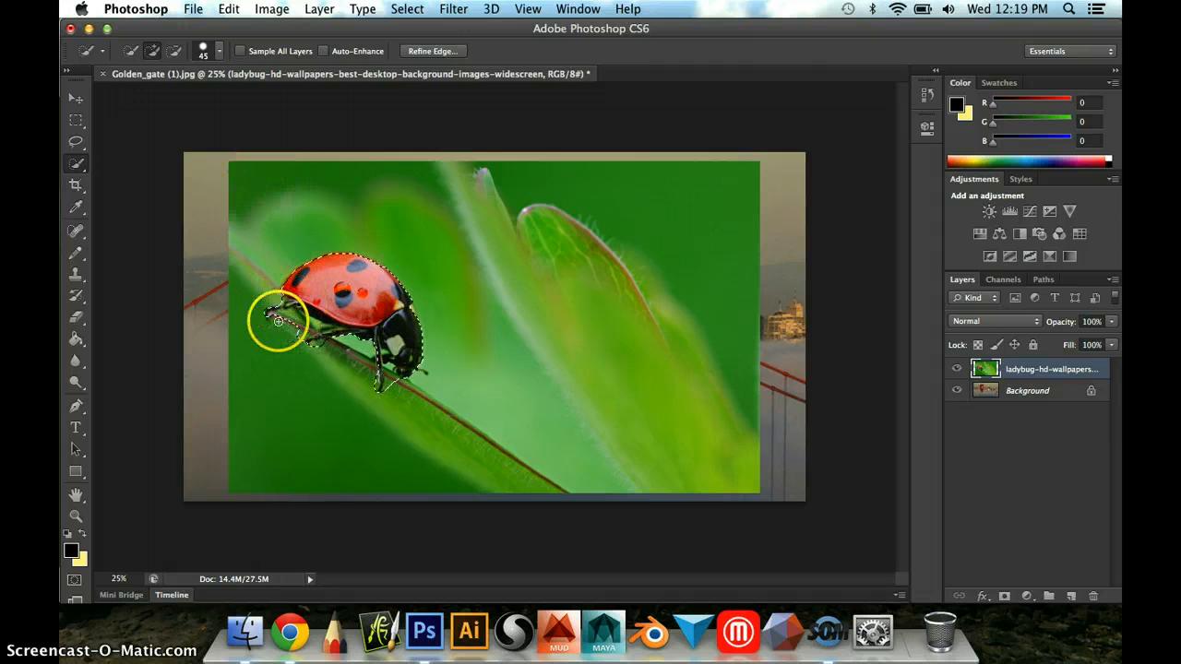
pyautogui.click(176, 52)
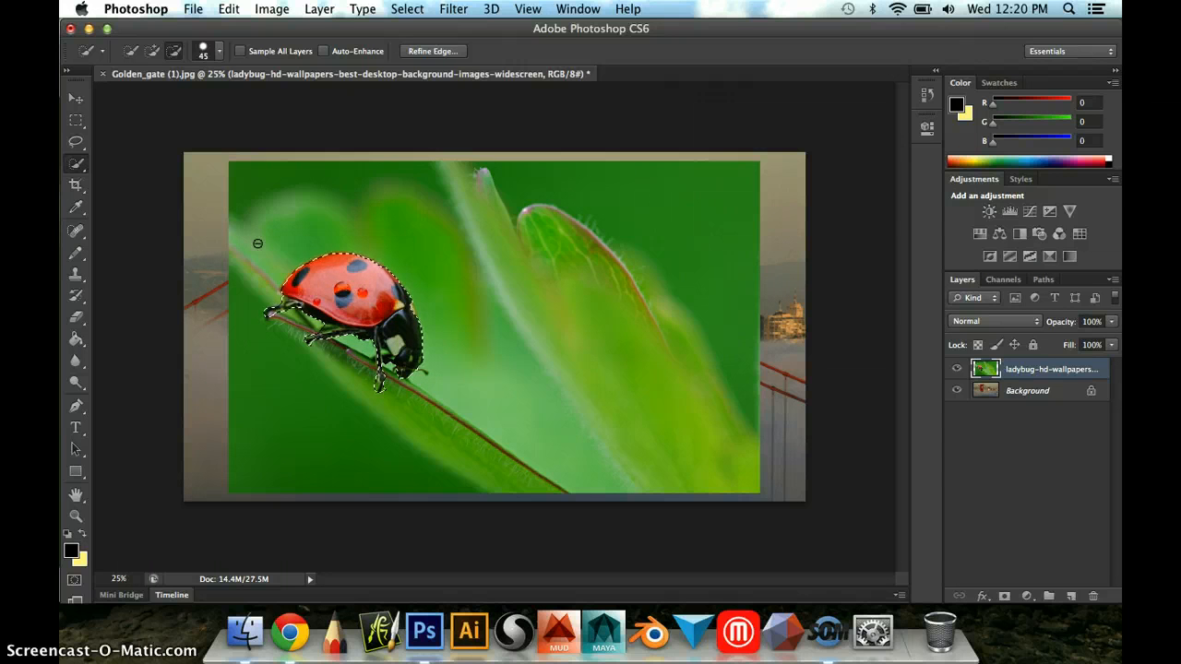
pyautogui.press('super+c')
pyautogui.press('super+v')
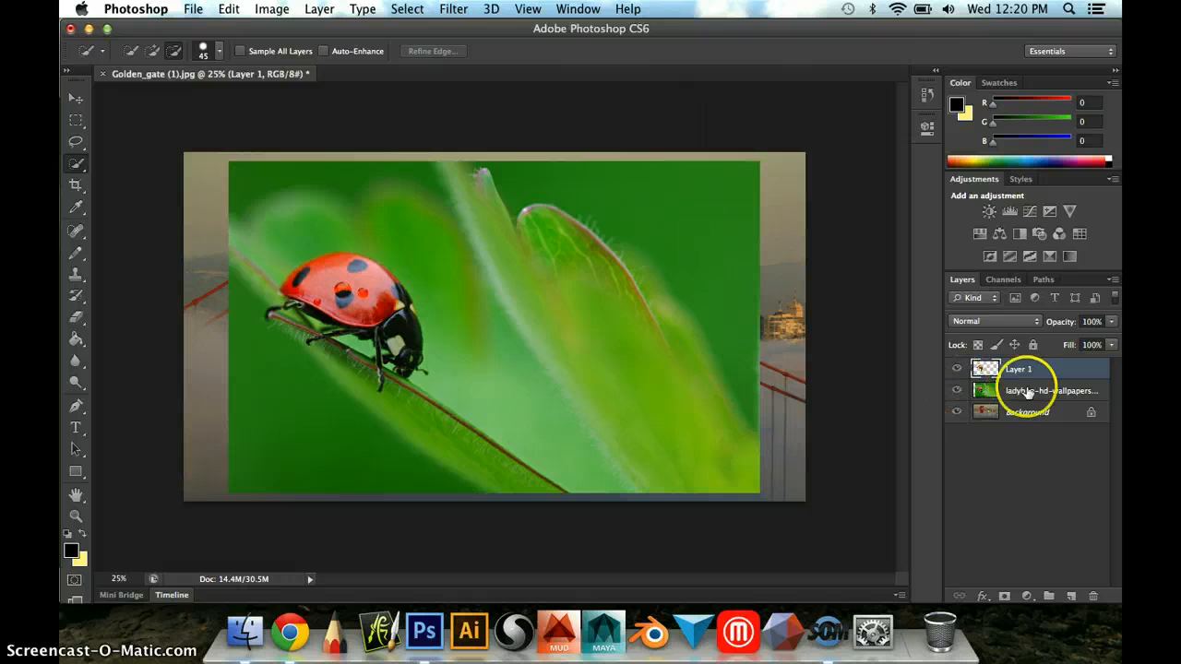
# Hide the full ladybug photo layer and move the cut-out ladybug up over the bridge tower.
pyautogui.click(957, 392)
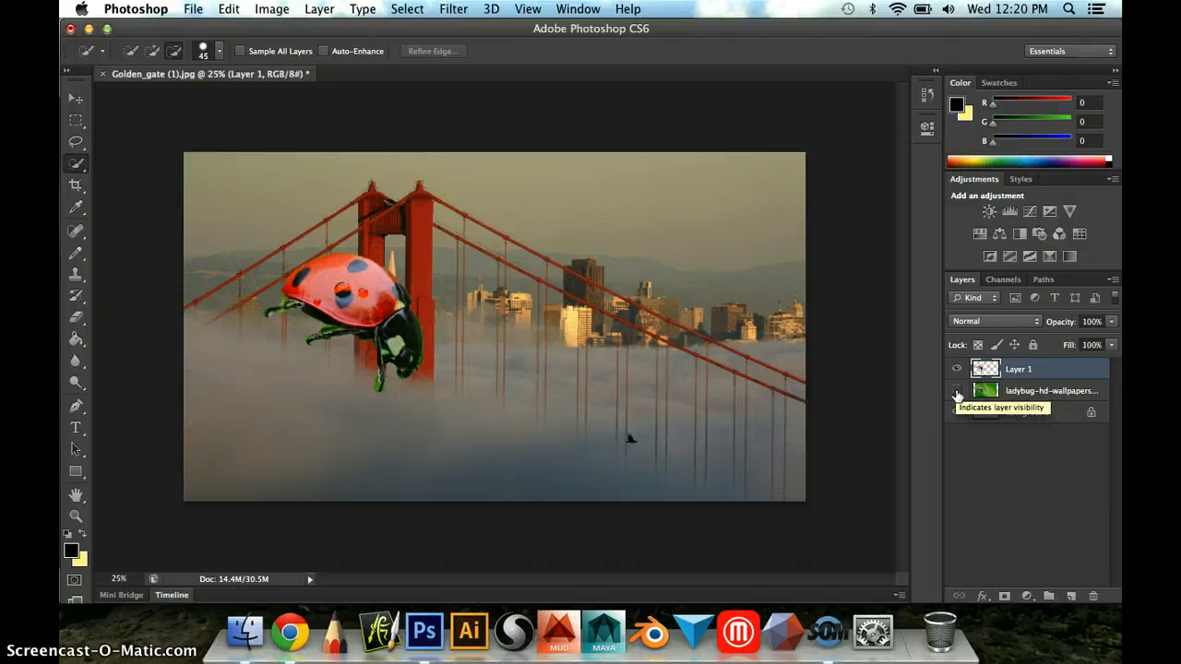
pyautogui.click(79, 102)
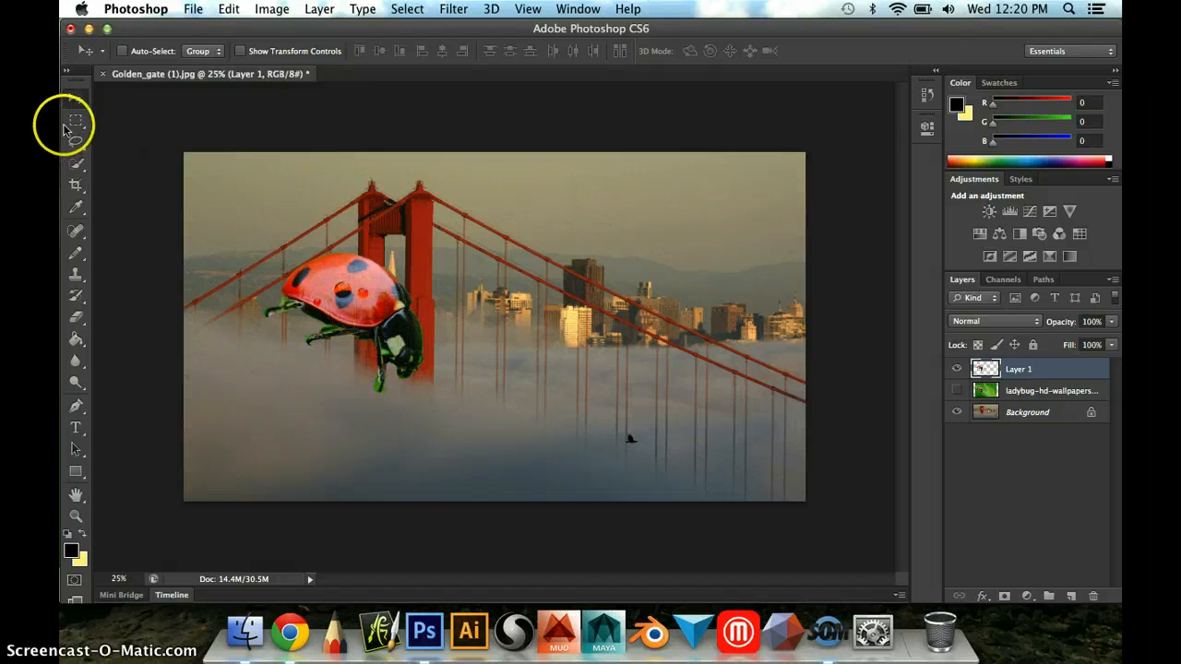
pyautogui.moveTo(309, 296); pyautogui.dragTo(417, 232)
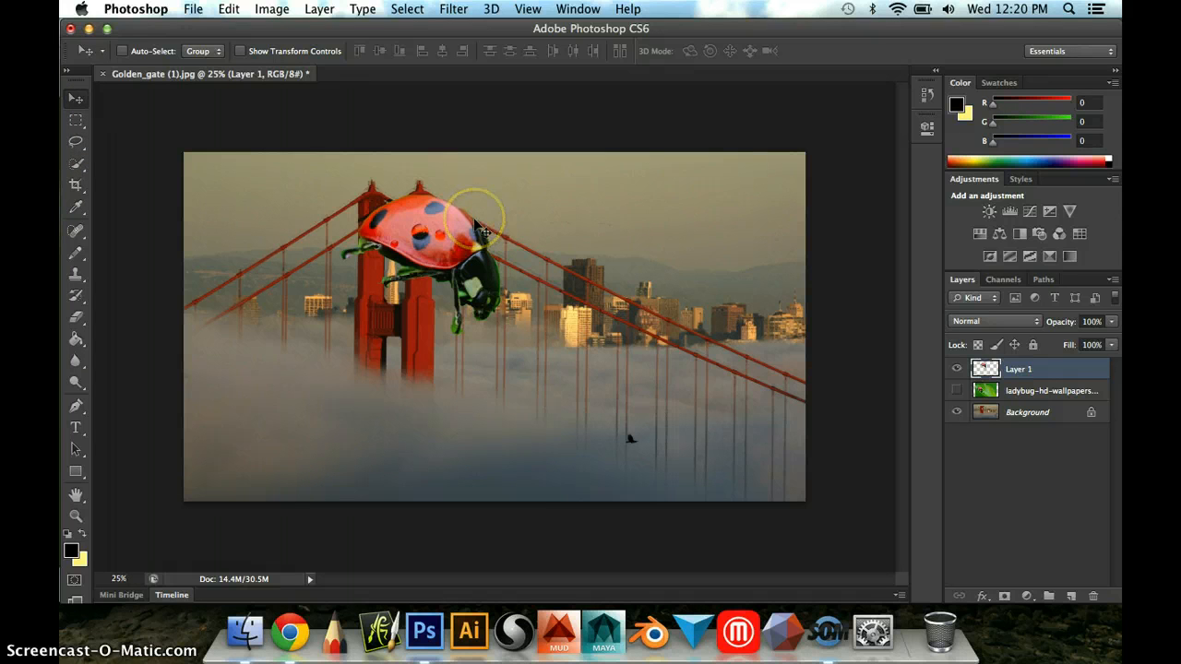
# Scale the cut-out ladybug to about 155%, rotate it about -36°, and position it in the photo's upper-left corner with its head against the tower.
pyautogui.press('super+t')
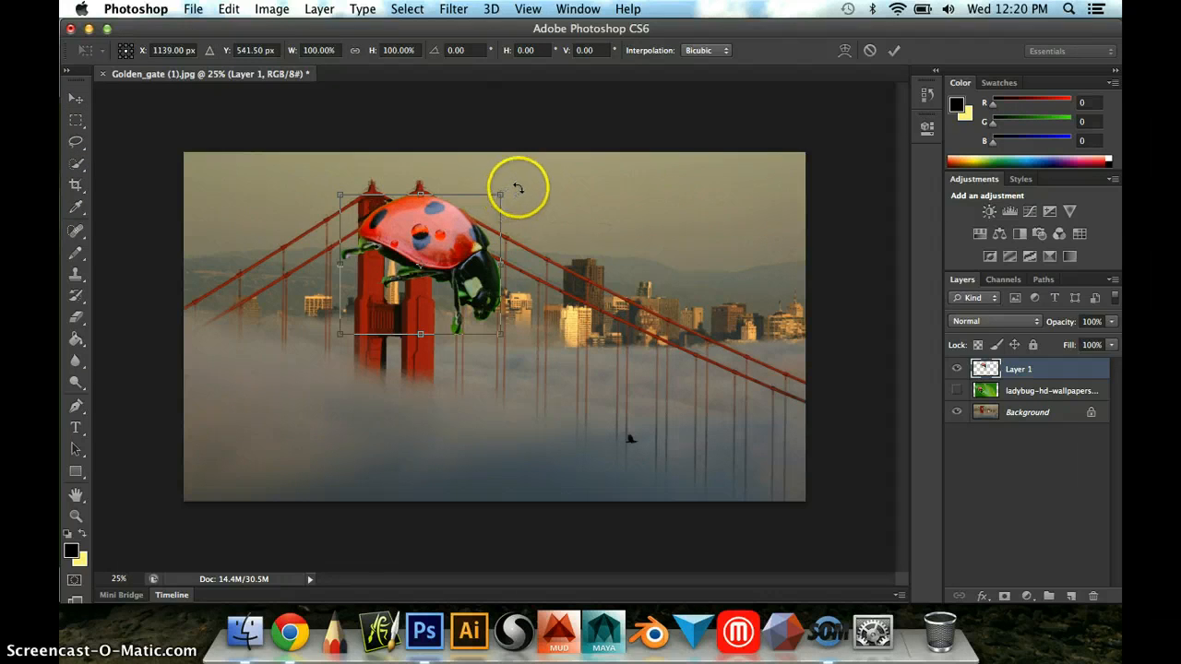
pyautogui.moveTo(525, 184); pyautogui.dragTo(489, 136)
pyautogui.moveTo(463, 200); pyautogui.dragTo(500, 83)
pyautogui.moveTo(456, 204); pyautogui.dragTo(351, 242)
pyautogui.moveTo(390, 131); pyautogui.dragTo(396, 105)
pyautogui.moveTo(375, 227); pyautogui.dragTo(298, 215)
pyautogui.moveTo(430, 298); pyautogui.dragTo(434, 267)
pyautogui.moveTo(260, 210); pyautogui.dragTo(286, 201)
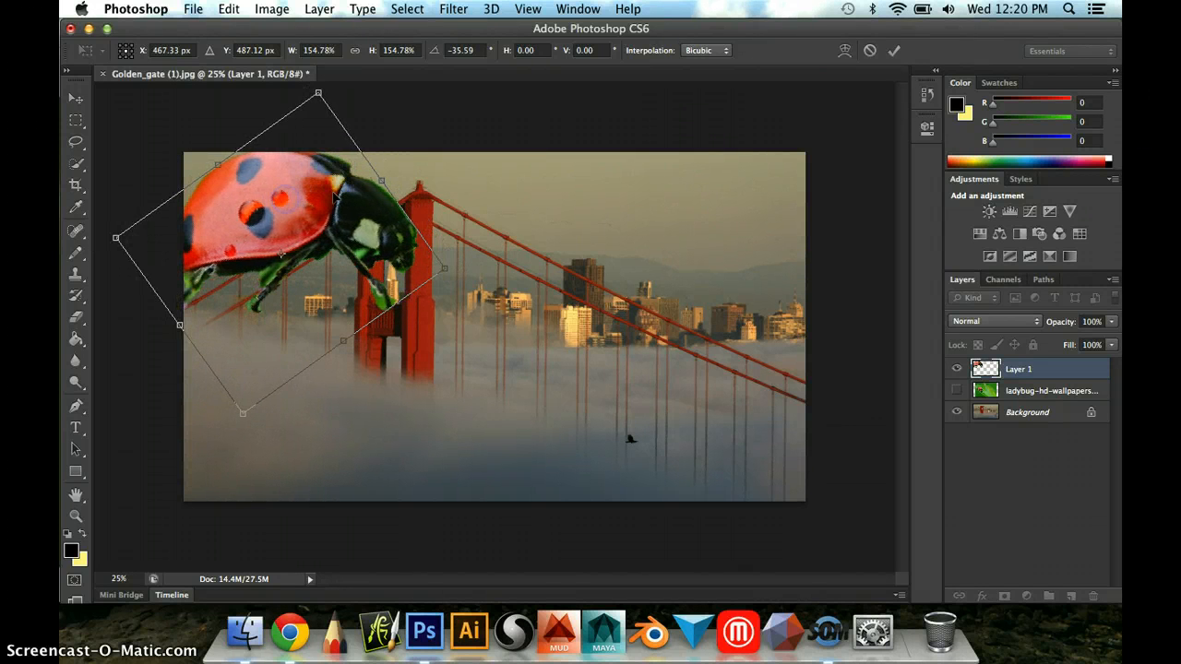
pyautogui.press('Return')
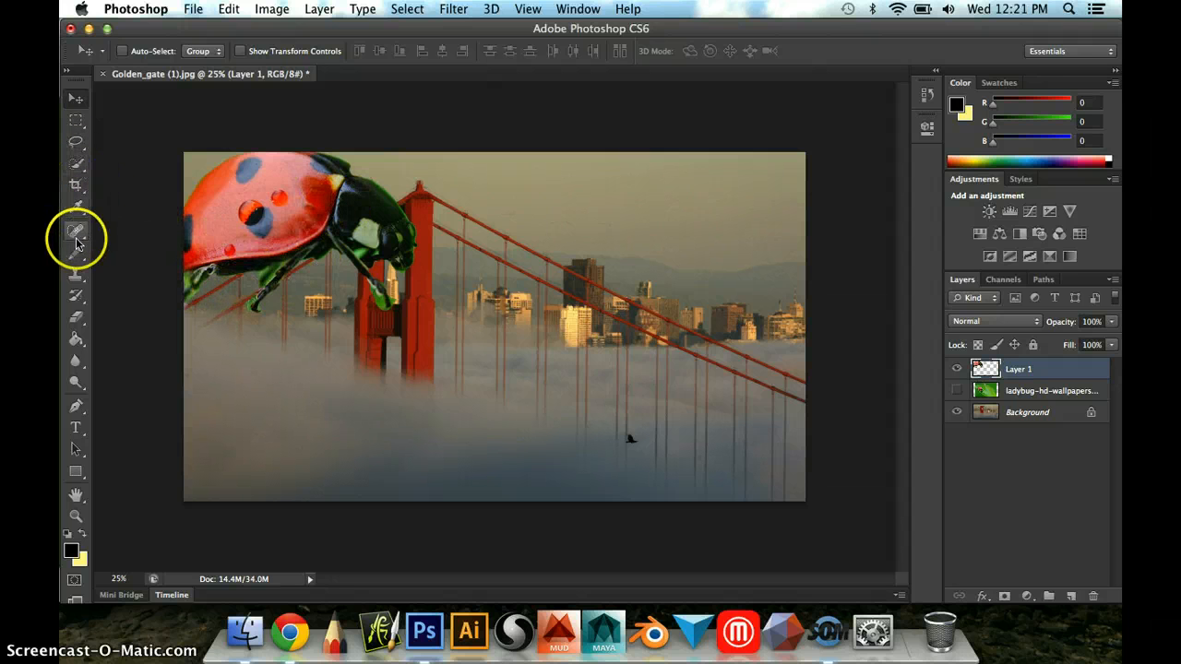
# Erase the leftover green fringes around the ladybug's legs with the 35 px Eraser.
pyautogui.click(75, 316)
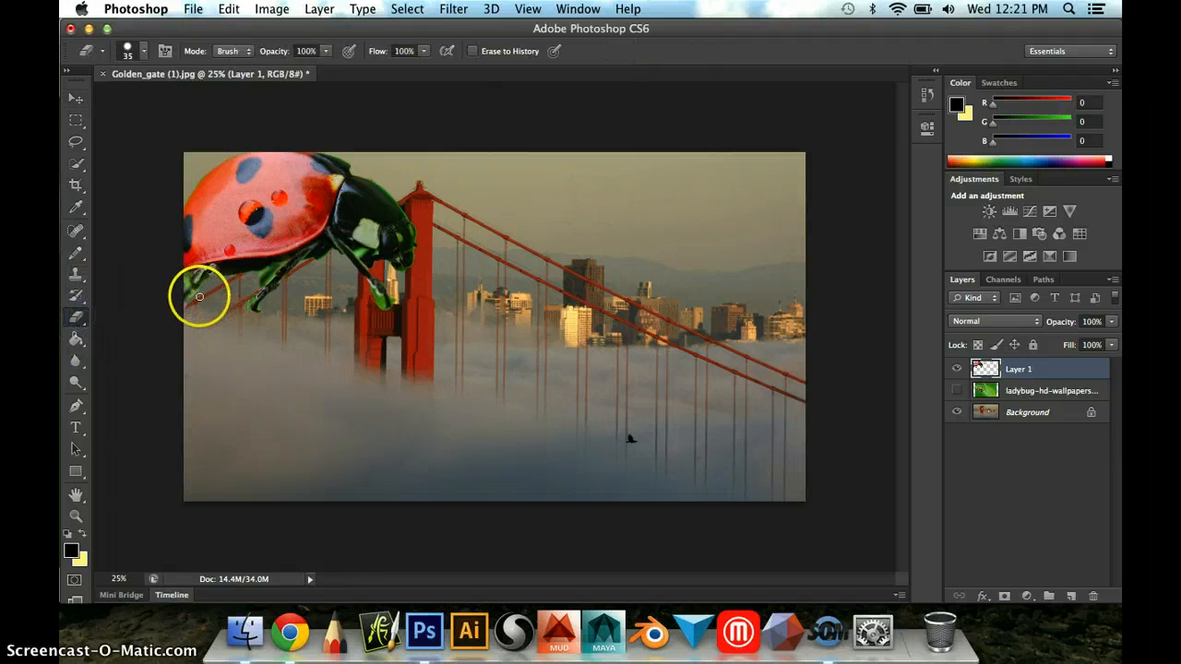
pyautogui.moveTo(199, 296); pyautogui.dragTo(260, 285)
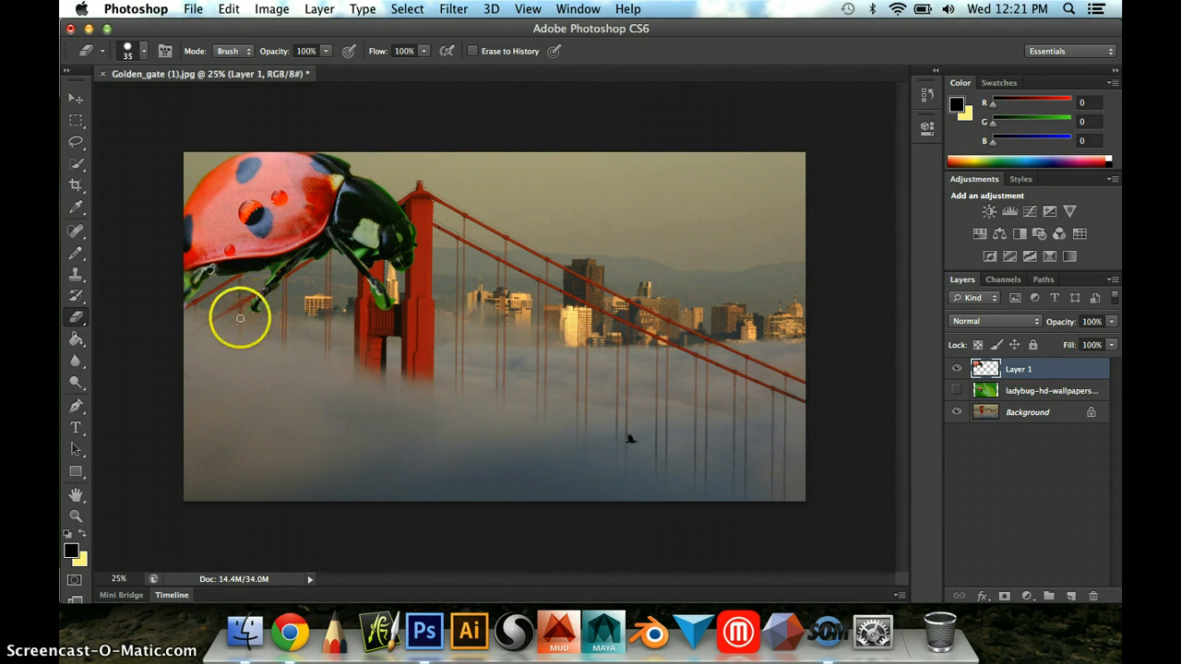
pyautogui.moveTo(243, 313); pyautogui.dragTo(244, 310)
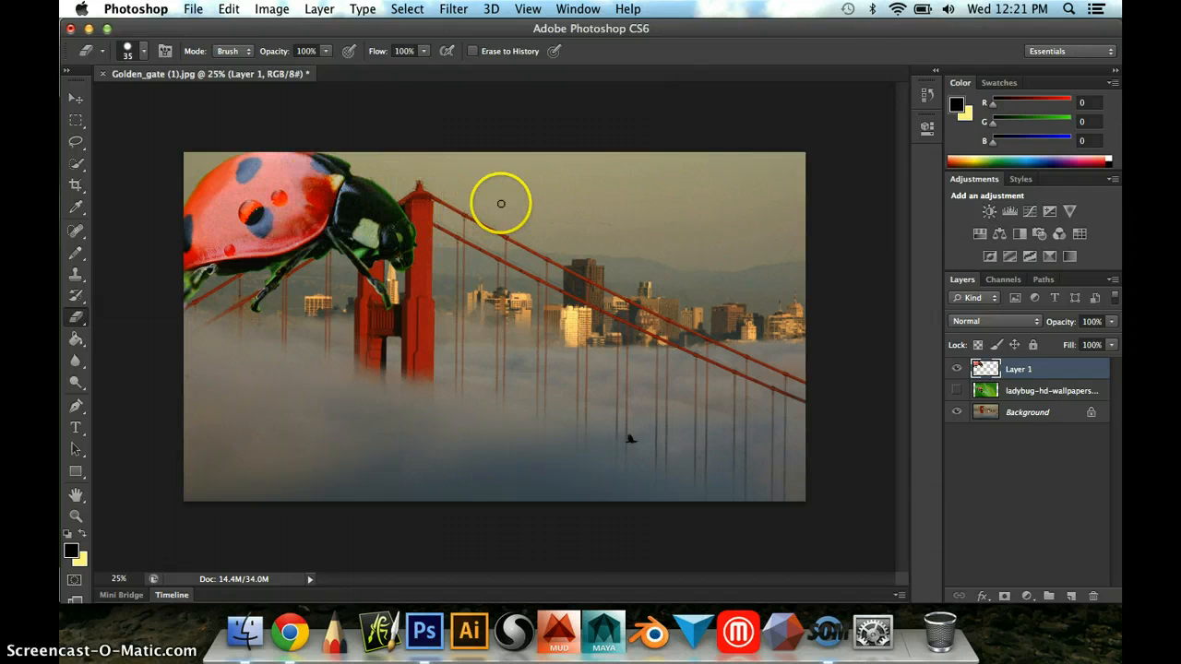
# Apply a Brightness/Contrast adjustment to the ladybug layer with brightness -52 and contrast -21, comparing it with the original.
pyautogui.click(262, 11)
pyautogui.moveTo(300, 59)
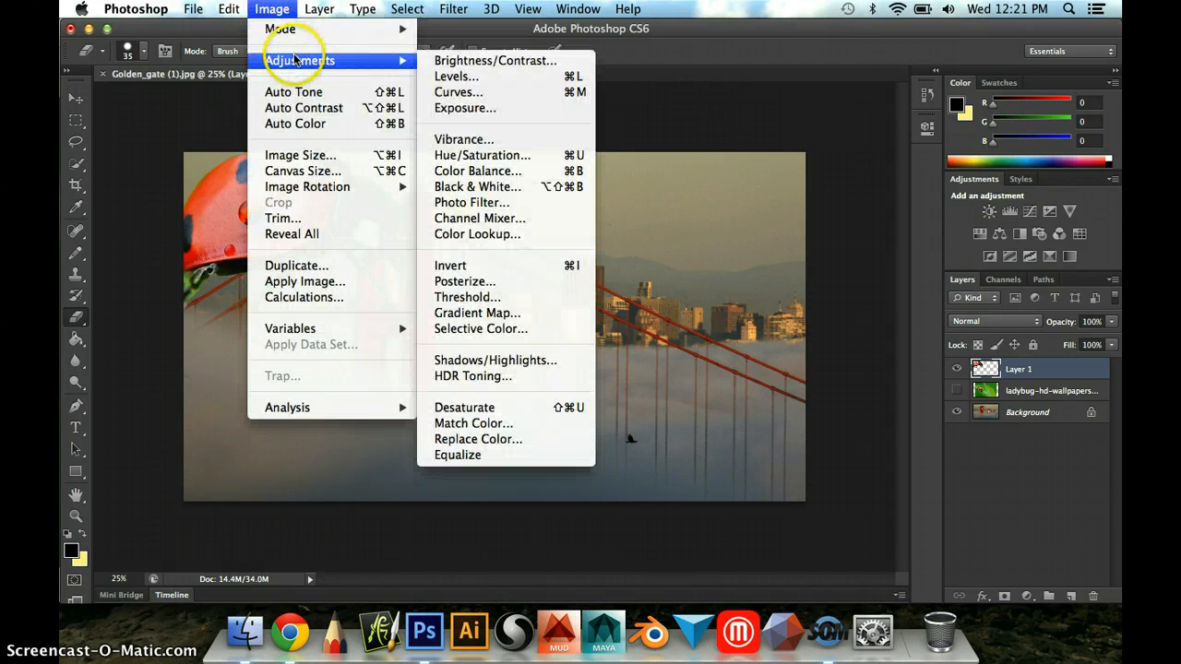
pyautogui.click(468, 61)
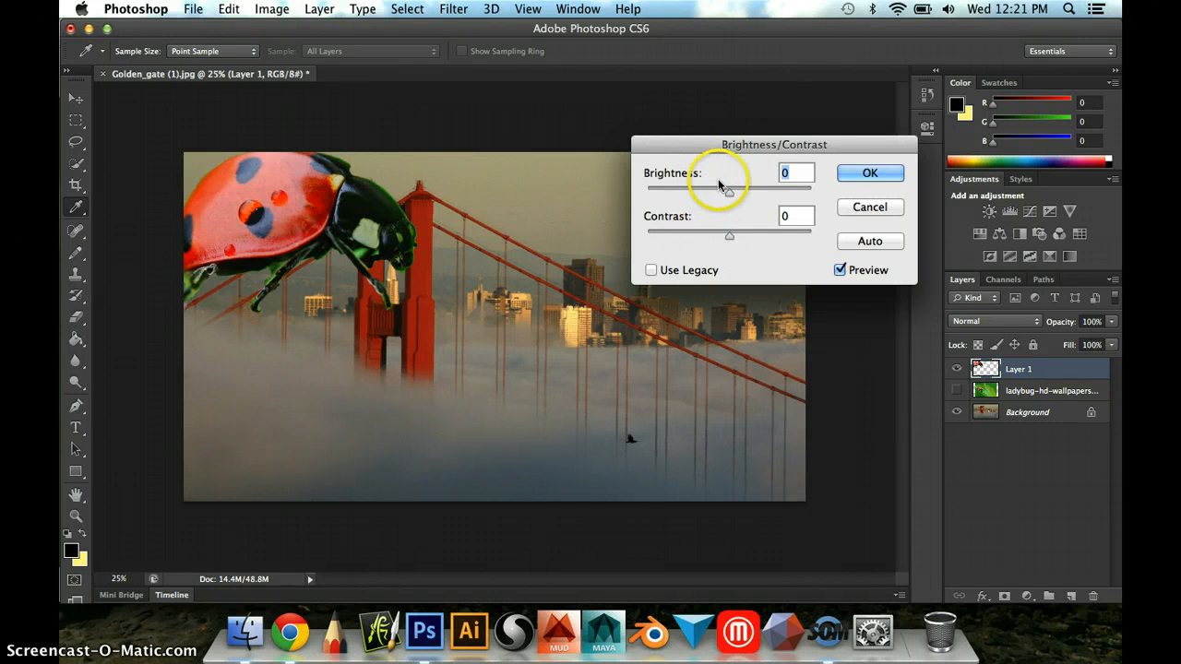
pyautogui.moveTo(729, 194); pyautogui.dragTo(702, 239)
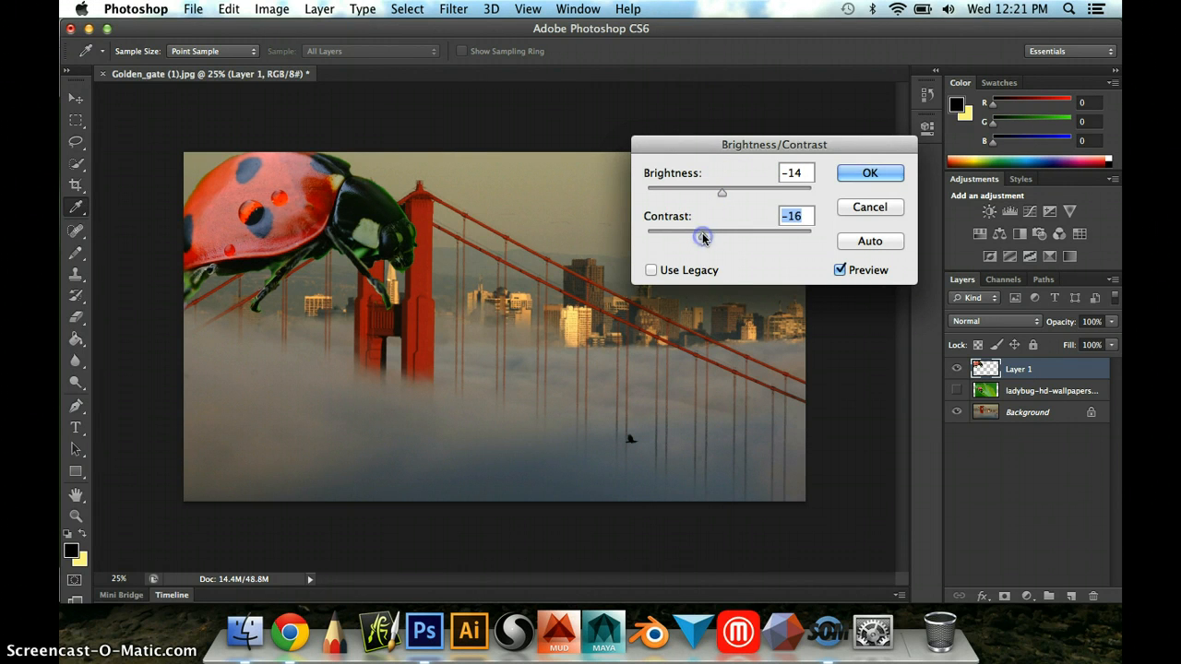
pyautogui.moveTo(728, 194); pyautogui.dragTo(694, 233)
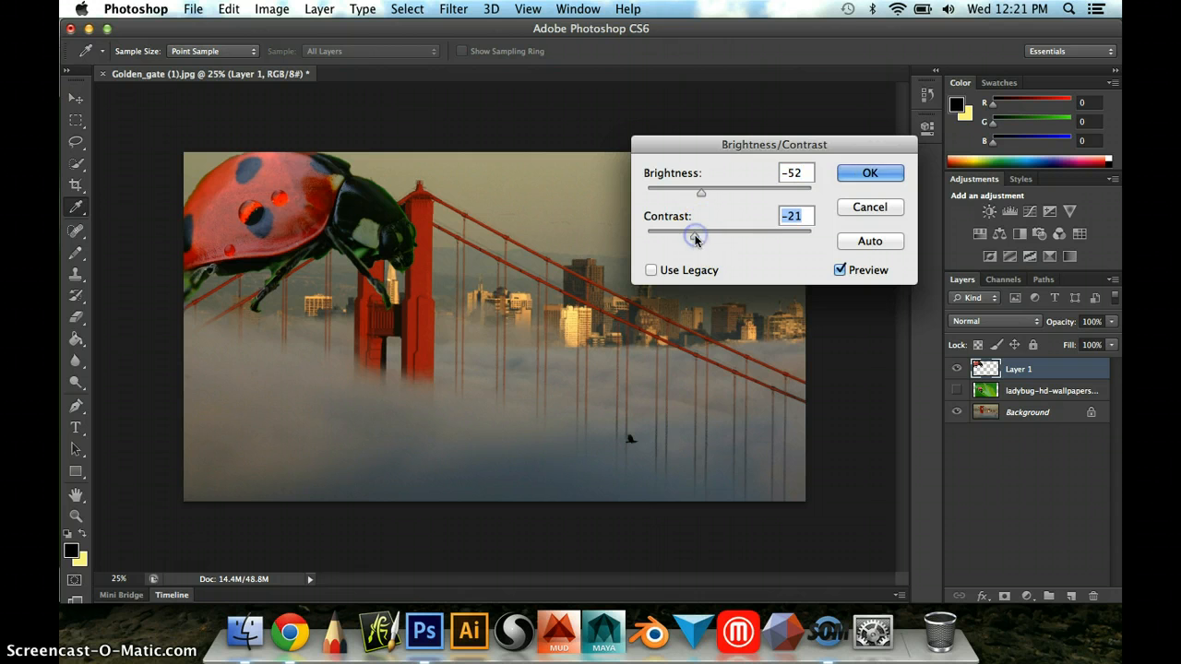
pyautogui.click(842, 269)
pyautogui.click(839, 270)
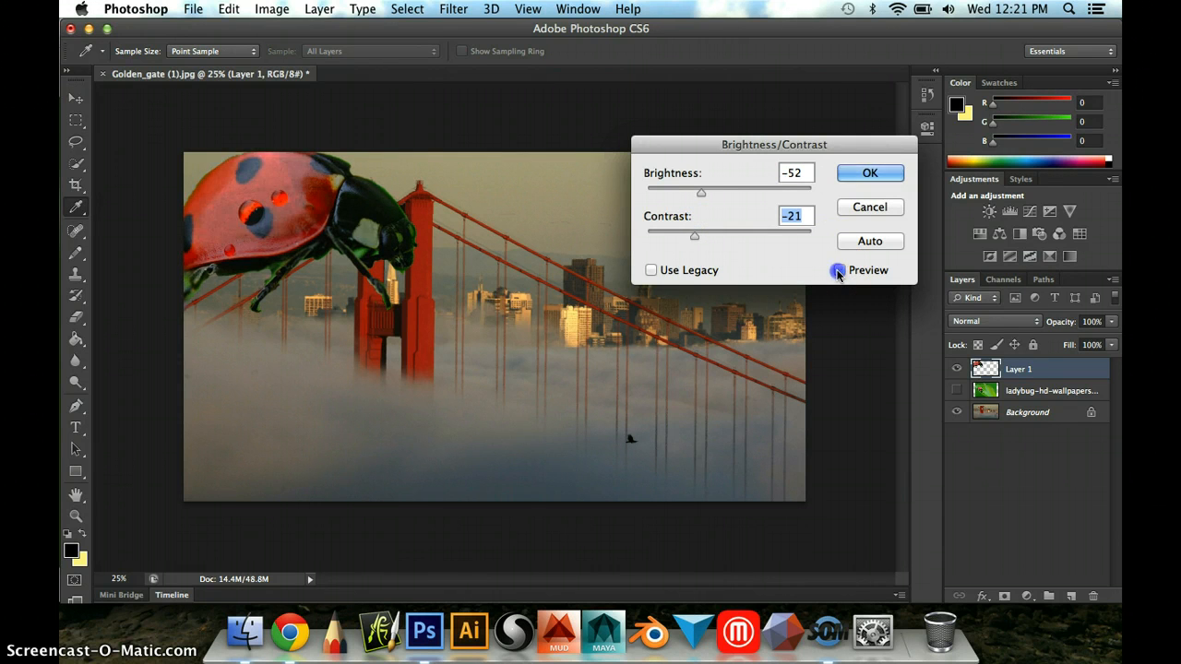
pyautogui.click(838, 270)
pyautogui.click(839, 270)
pyautogui.click(858, 173)
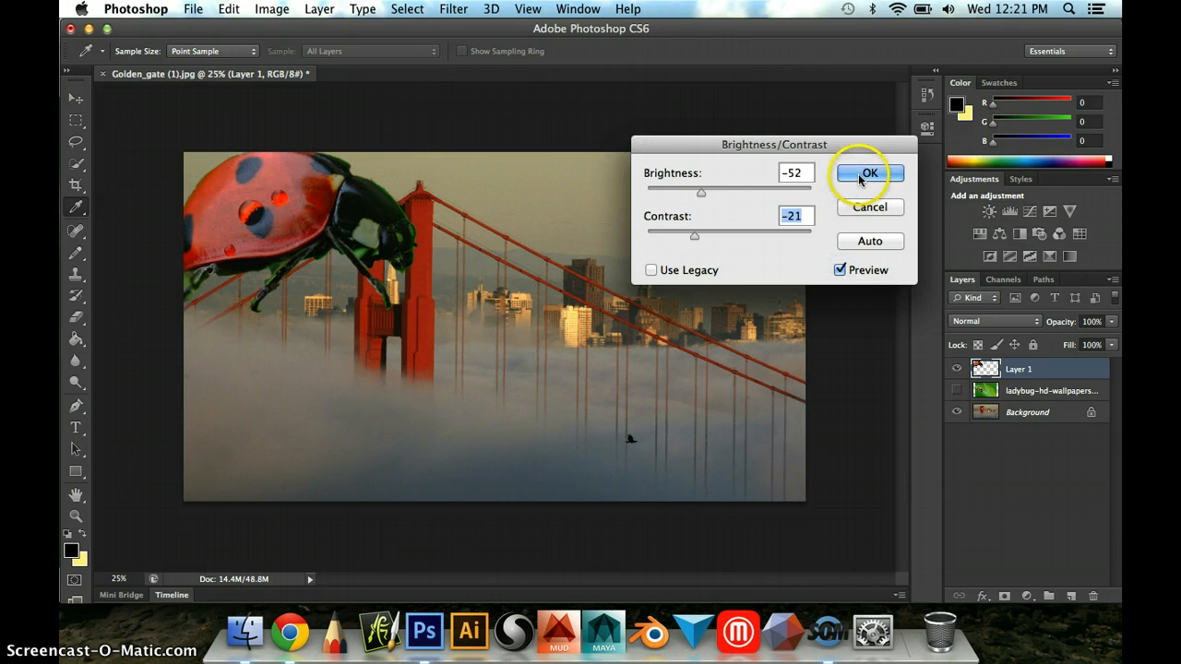
pyautogui.press('e')
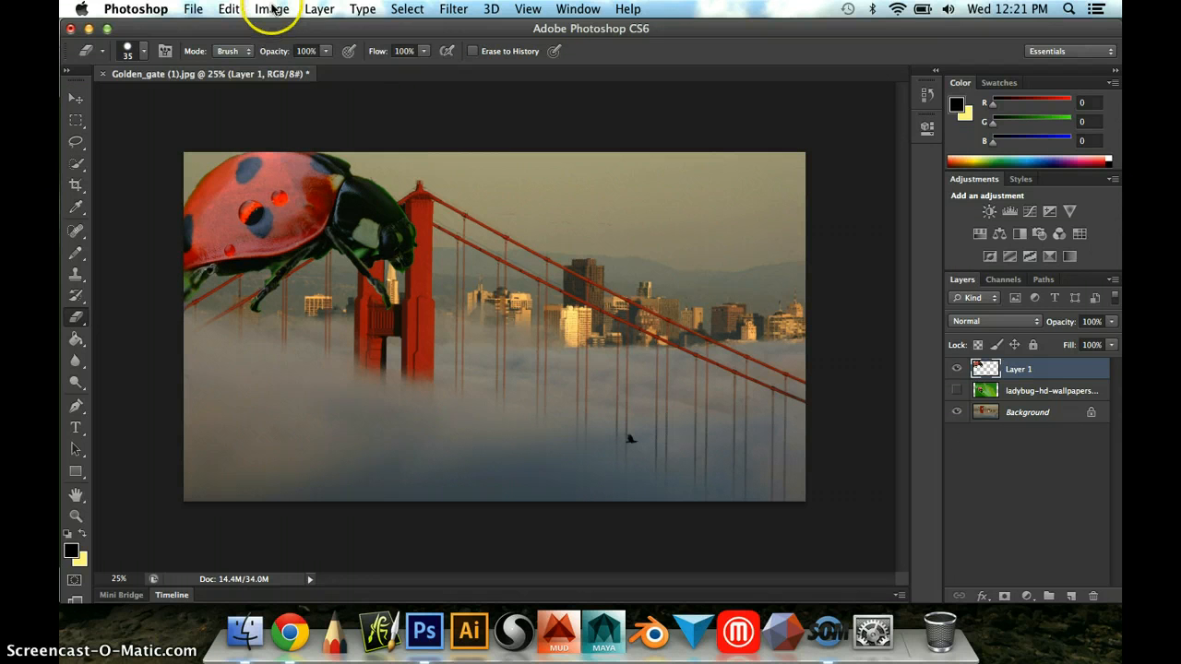
# Start a Hue/Saturation adjustment on the ladybug layer with saturation +13 and hue +10.
pyautogui.click(272, 10)
pyautogui.moveTo(378, 61)
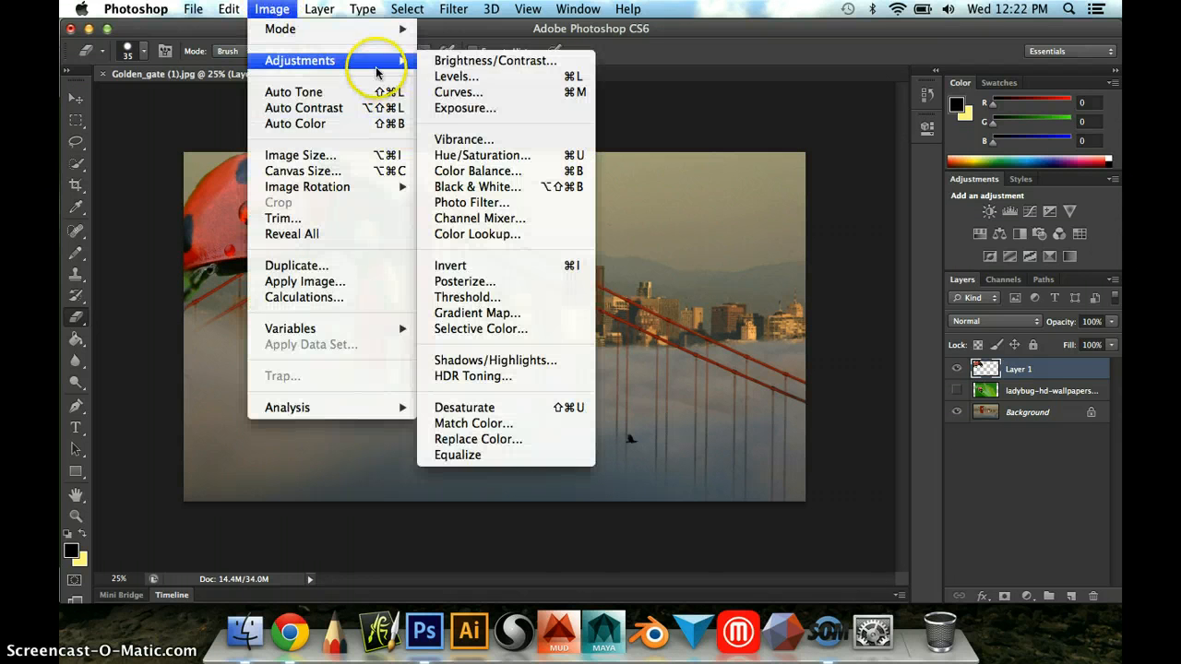
pyautogui.click(486, 156)
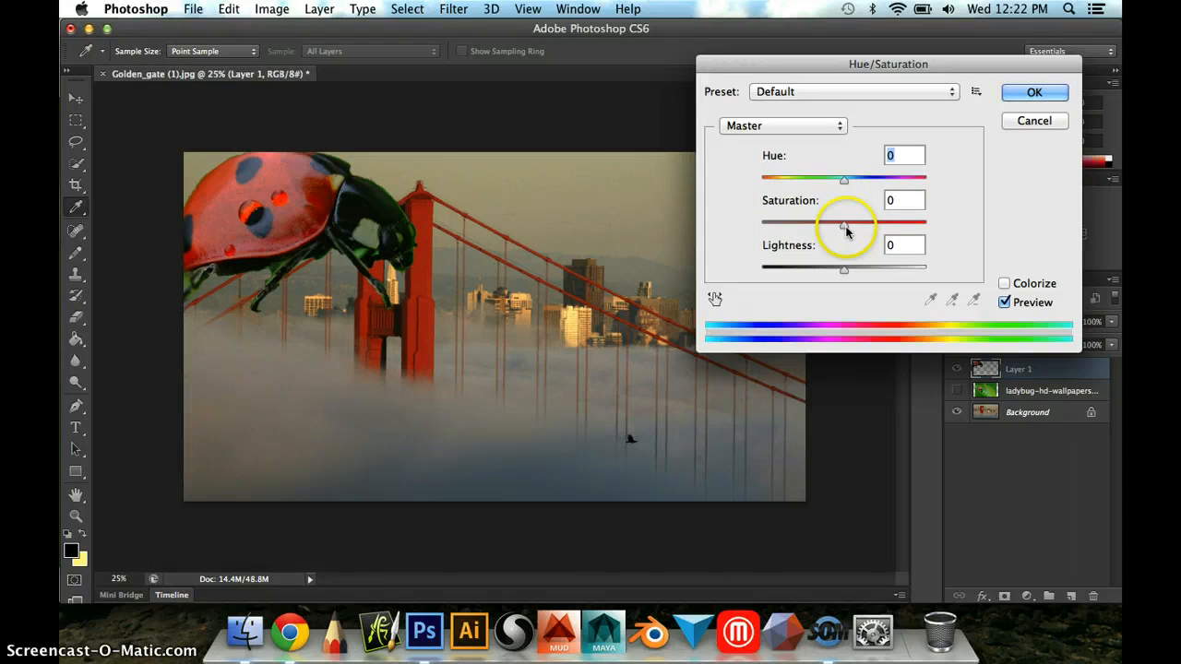
pyautogui.moveTo(846, 232); pyautogui.dragTo(855, 231)
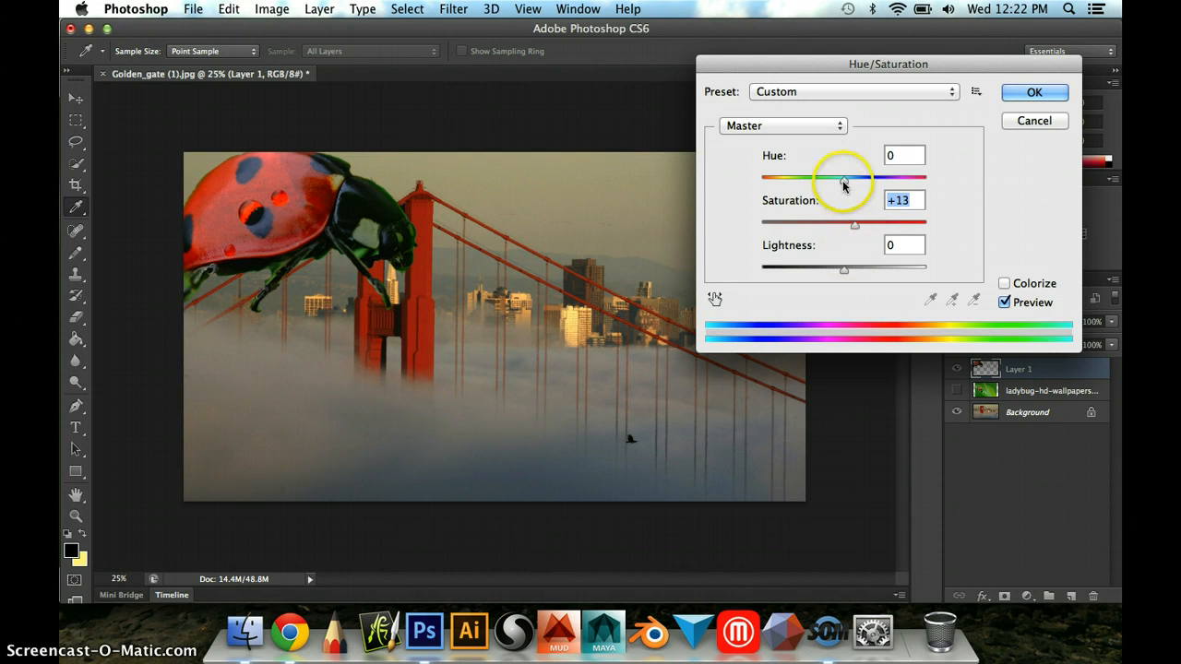
pyautogui.moveTo(841, 181)
pyautogui.mouseDown()
pyautogui.moveTo(818, 187)
pyautogui.moveTo(852, 189)
pyautogui.mouseUp()
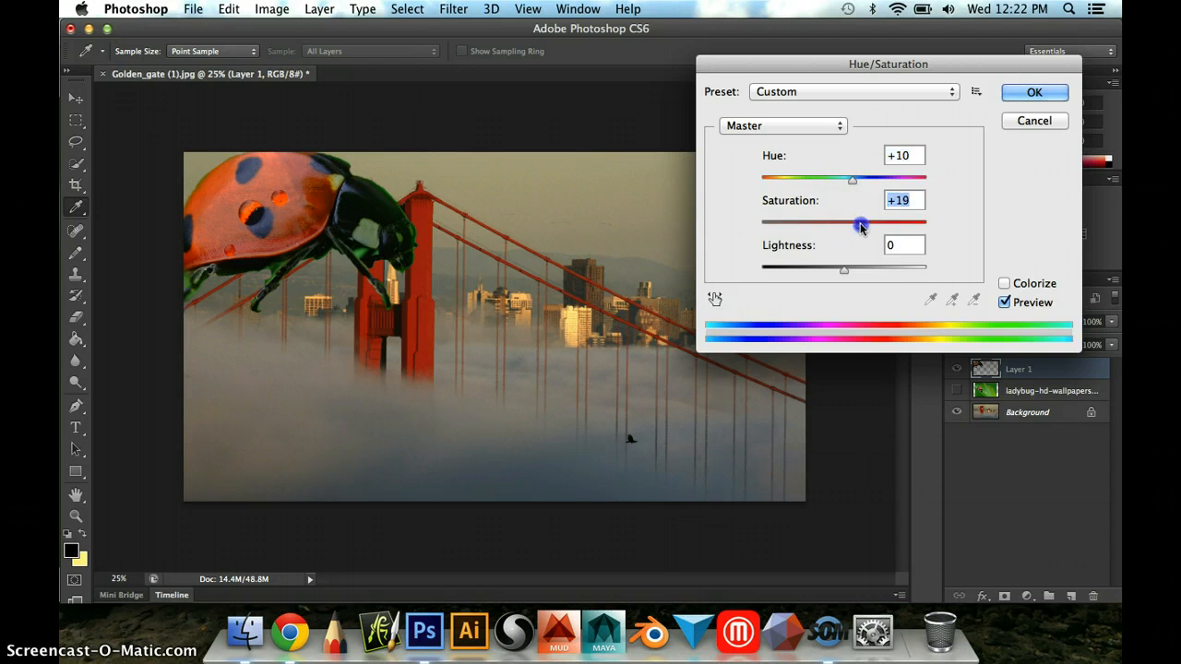
# Try stronger and weaker saturation on the ladybug against the bridge's red, settling on +6.
pyautogui.moveTo(886, 225)
pyautogui.mouseDown()
pyautogui.moveTo(919, 224)
pyautogui.moveTo(883, 225)
pyautogui.mouseUp()
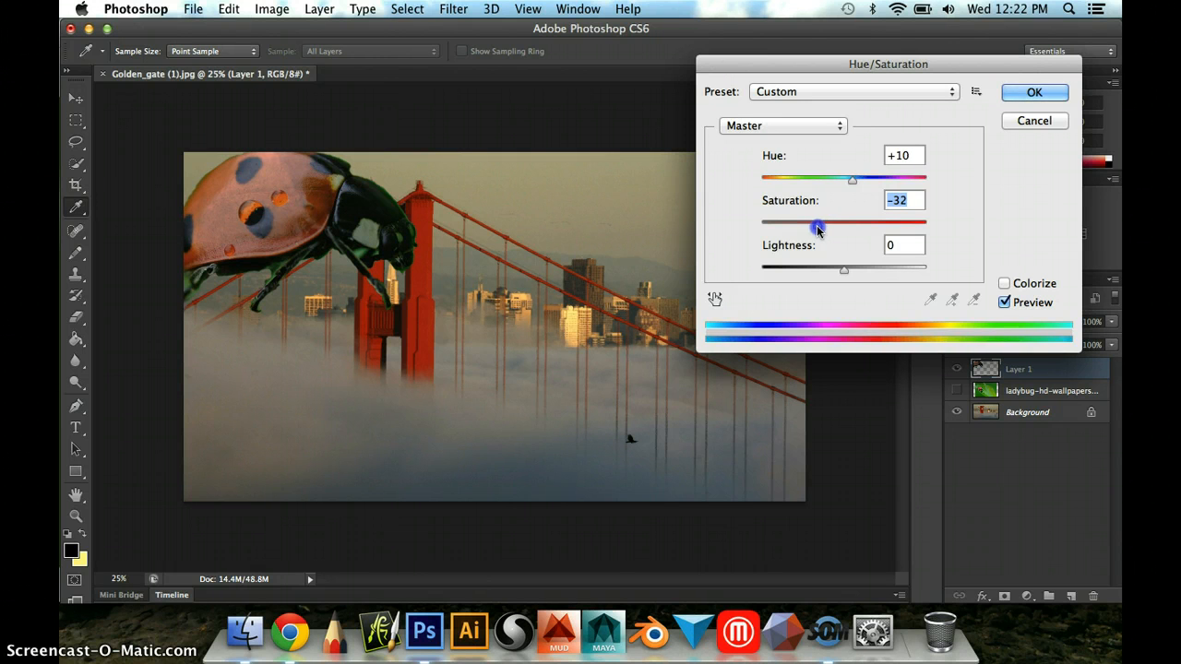
pyautogui.moveTo(818, 231)
pyautogui.mouseDown()
pyautogui.moveTo(859, 231)
pyautogui.moveTo(824, 229)
pyautogui.mouseUp()
pyautogui.moveTo(819, 231); pyautogui.dragTo(840, 227)
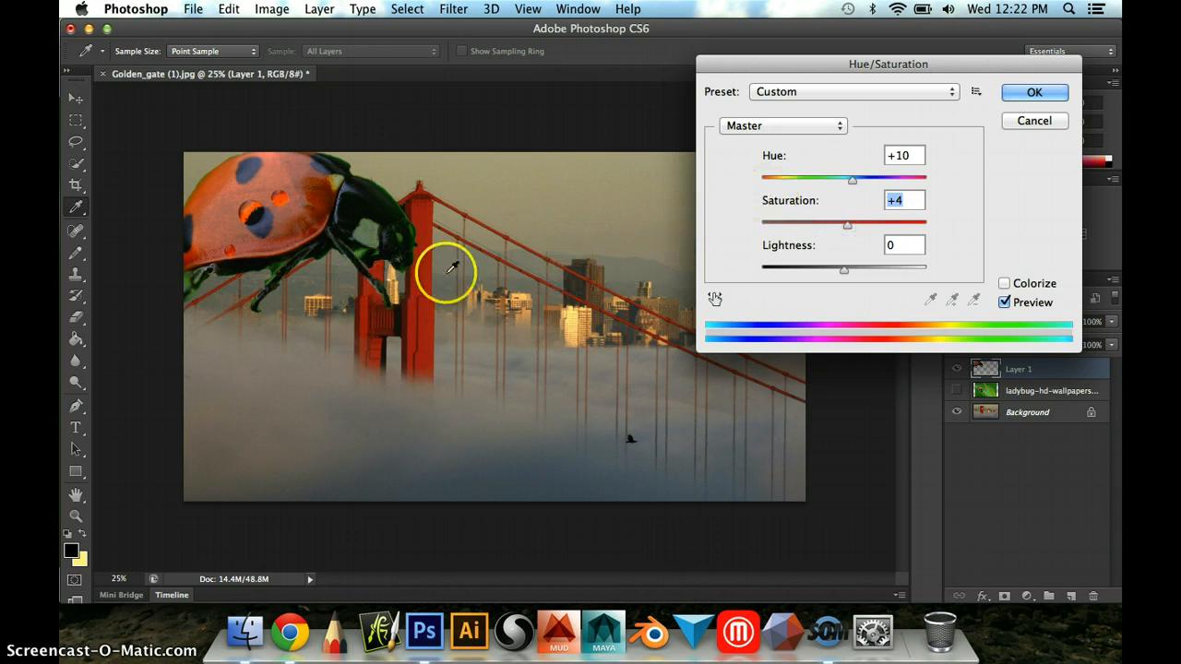
pyautogui.moveTo(845, 229); pyautogui.dragTo(844, 230)
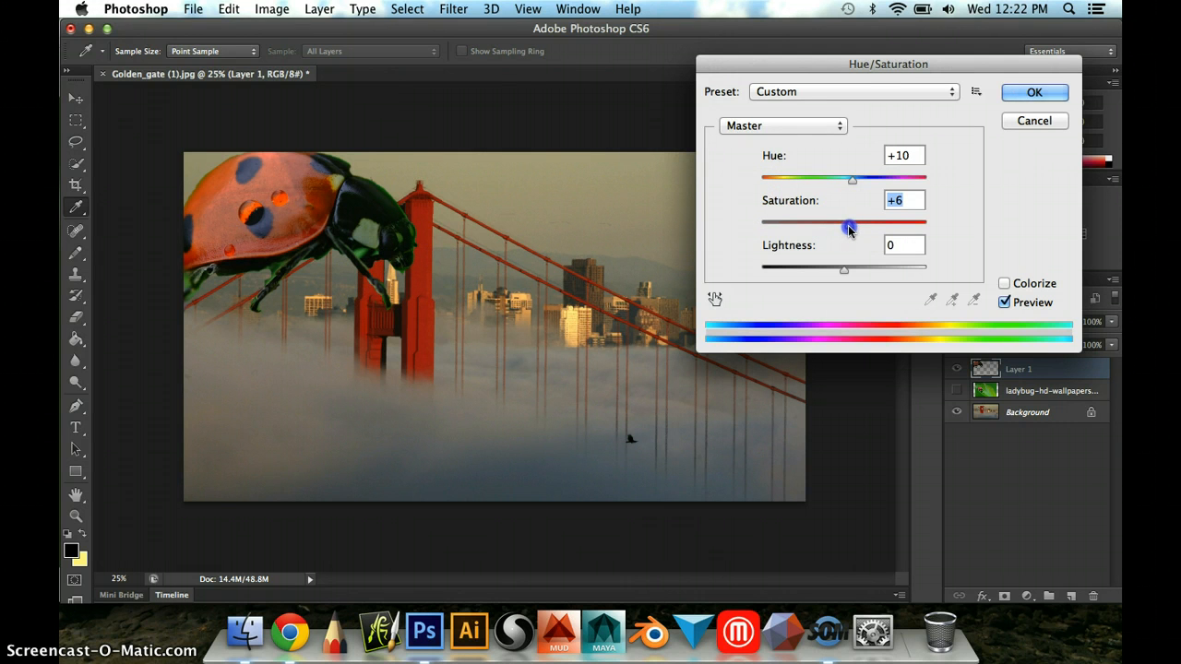
pyautogui.moveTo(849, 231); pyautogui.dragTo(849, 231)
# Reset the ladybug's hue shift to 0 and apply the Hue/Saturation adjustment.
pyautogui.moveTo(852, 179)
pyautogui.mouseDown()
pyautogui.moveTo(806, 184)
pyautogui.moveTo(849, 181)
pyautogui.mouseUp()
pyautogui.doubleClick(893, 155)
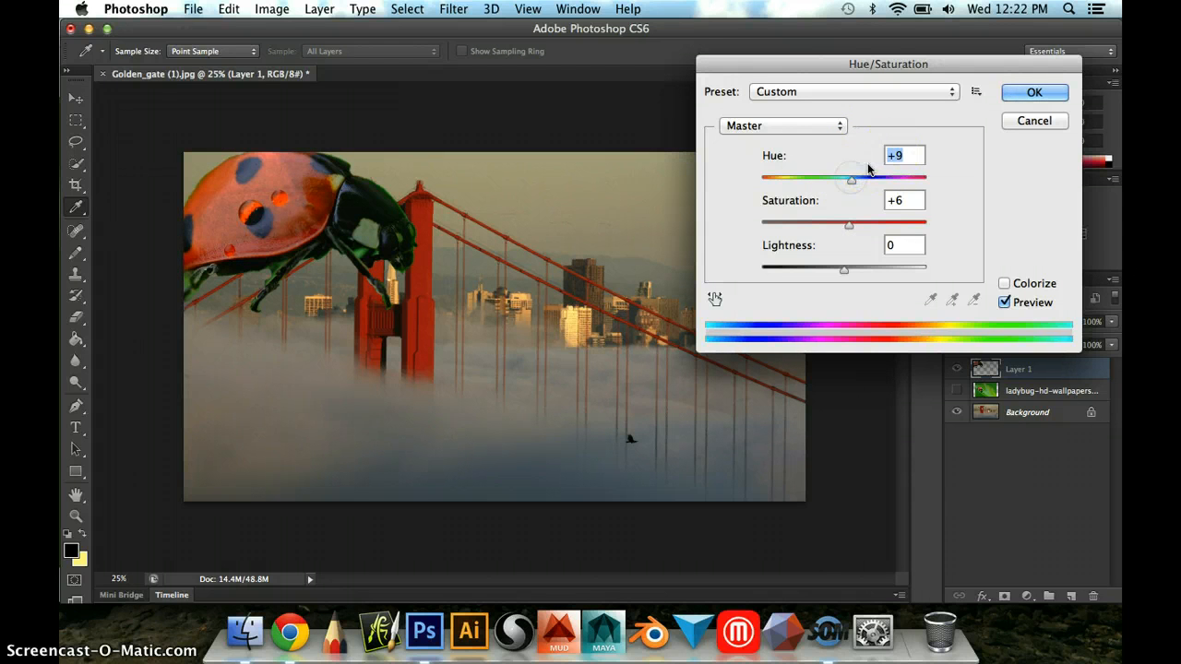
pyautogui.write('0')
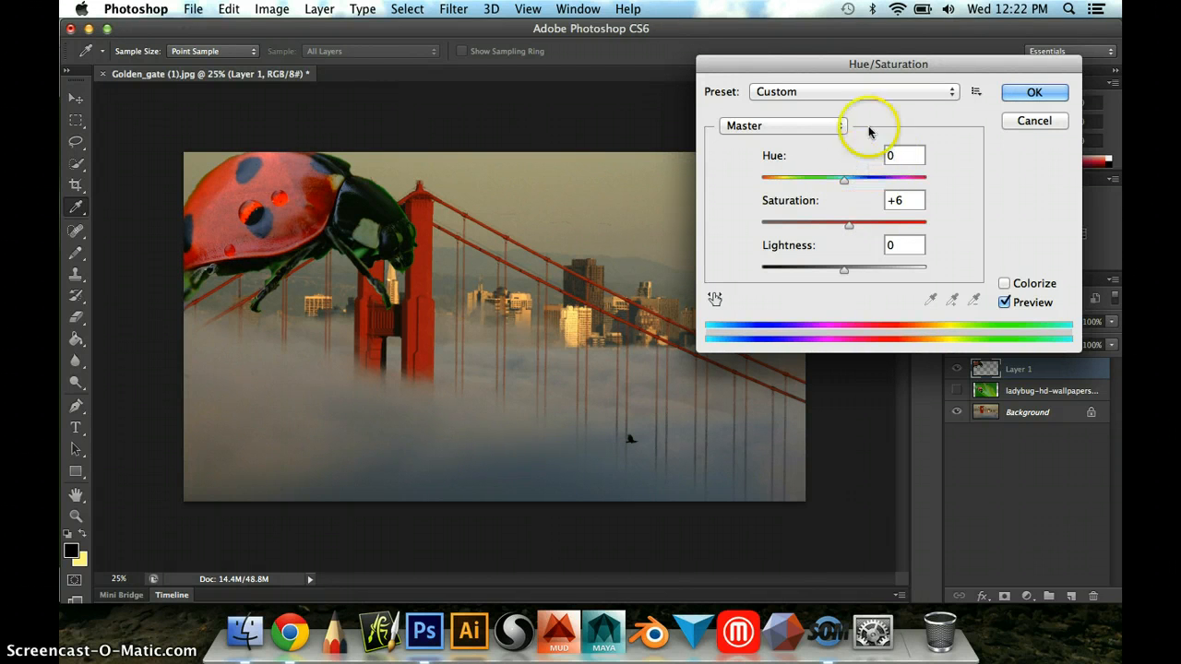
pyautogui.click(1062, 95)
pyautogui.press('e')
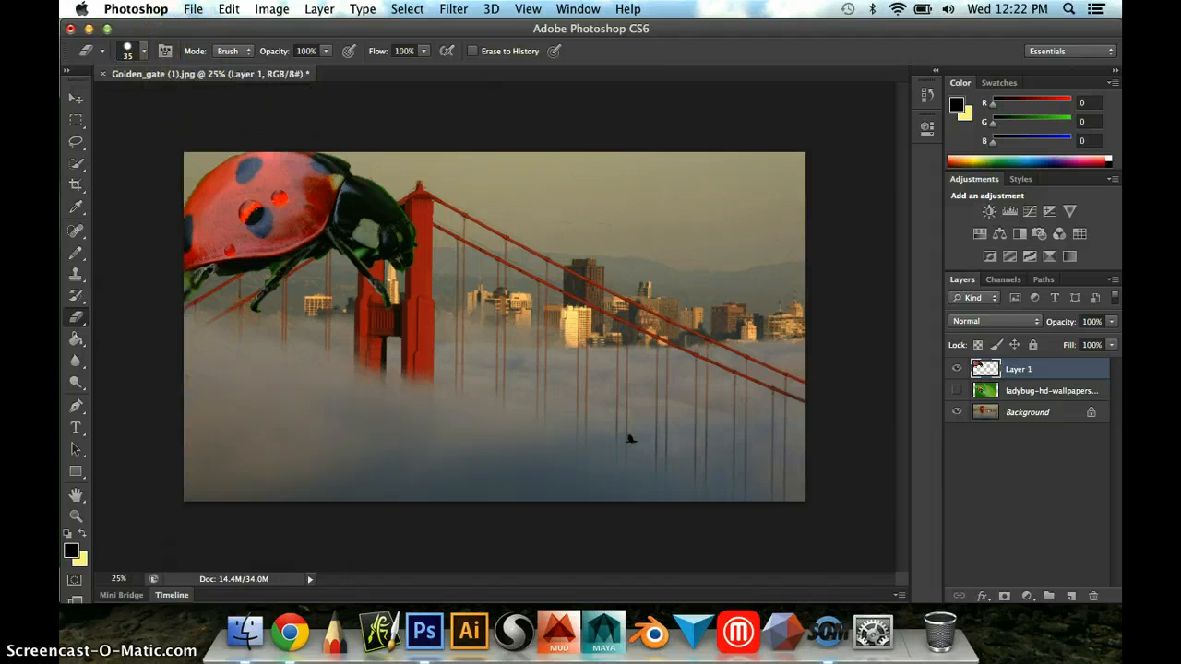
pyautogui.click(189, 10)
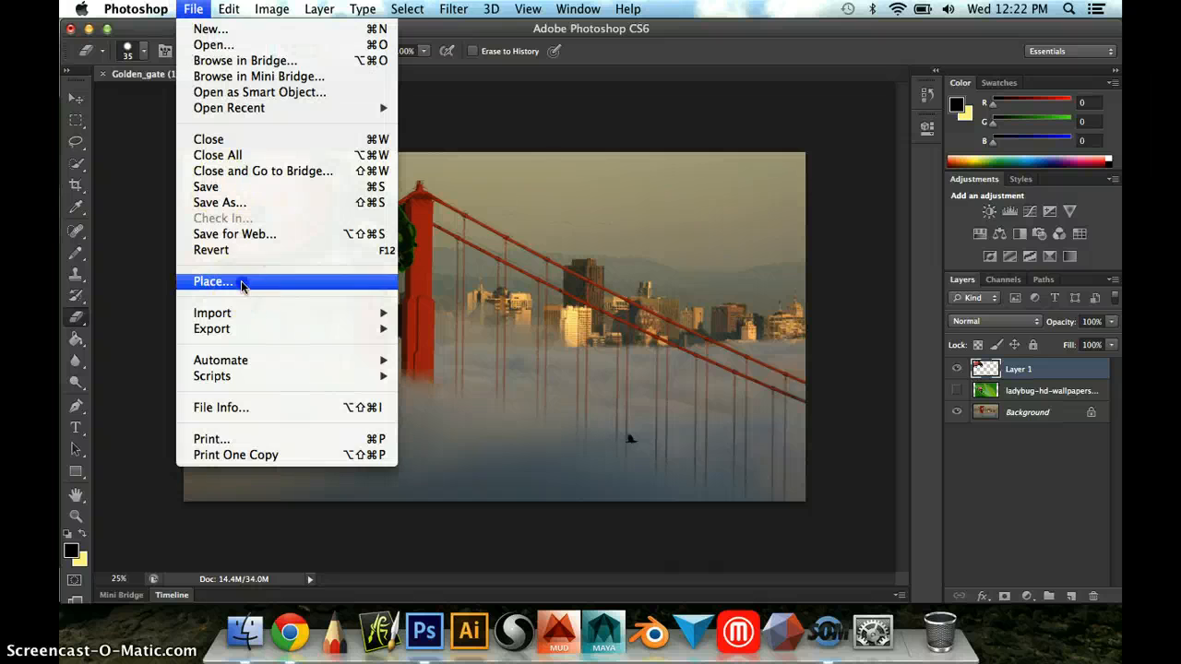
pyautogui.click(457, 246)
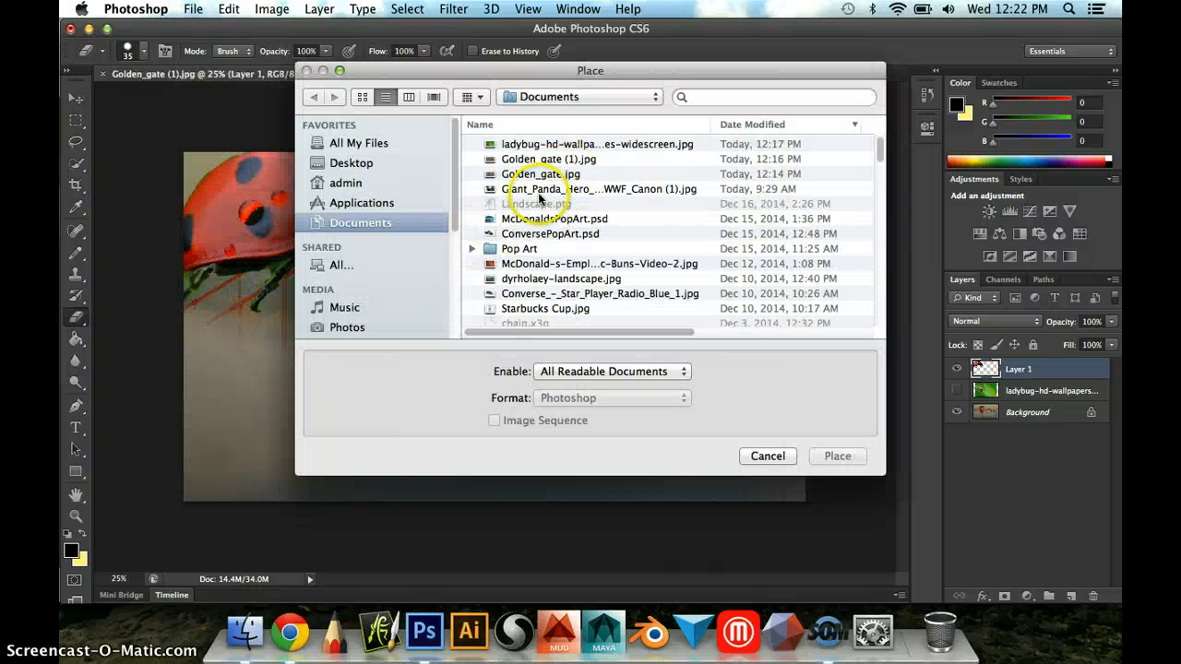
pyautogui.click(786, 456)
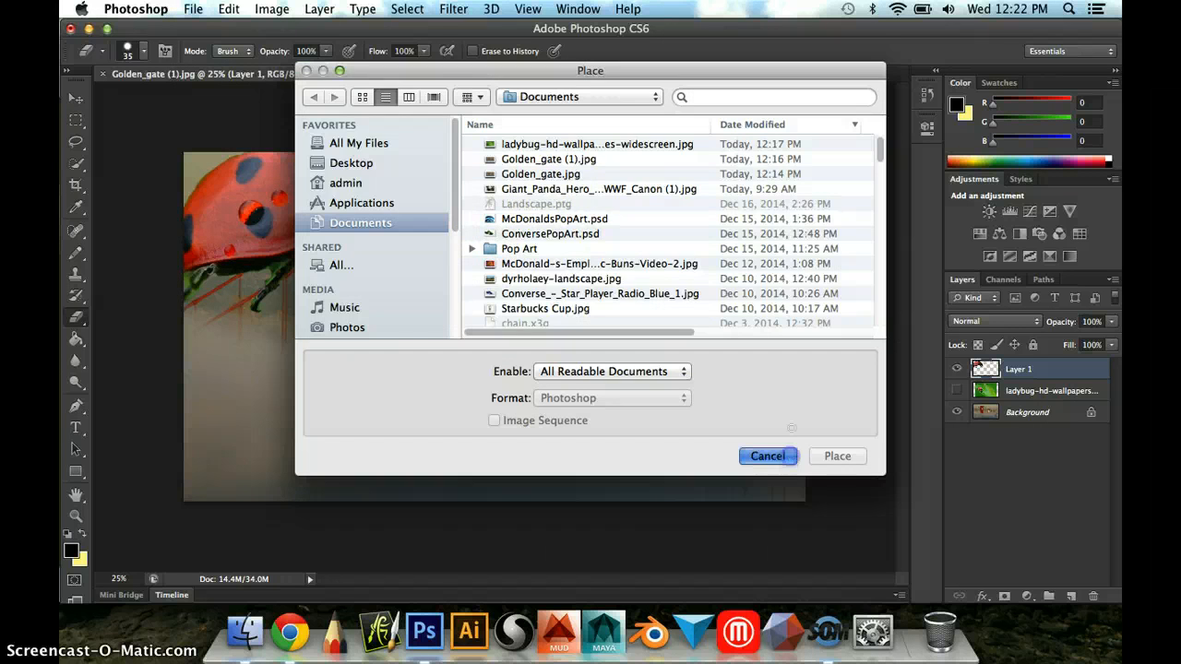